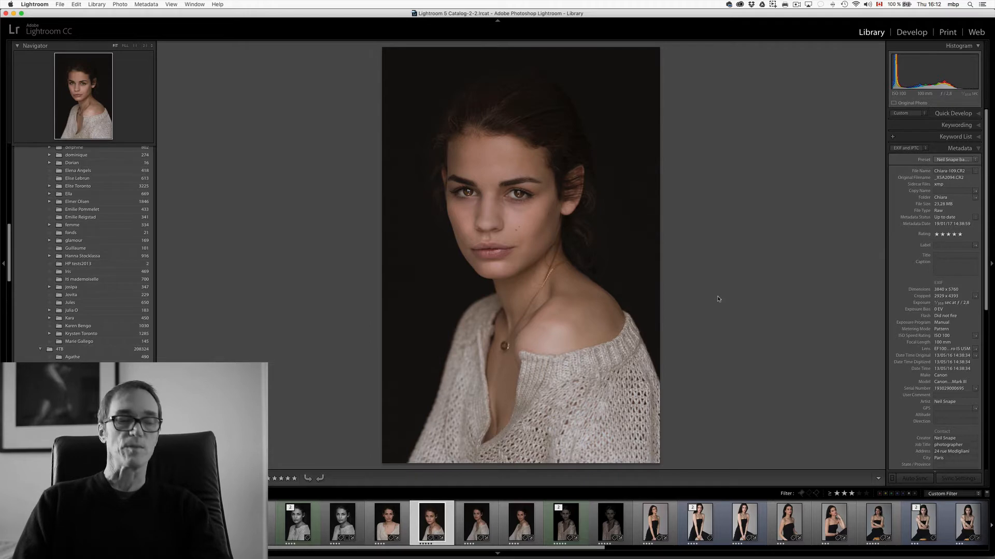
- Create a virtual copy of the selected portrait in Develop and reset all adjustments on the copy
key(d)
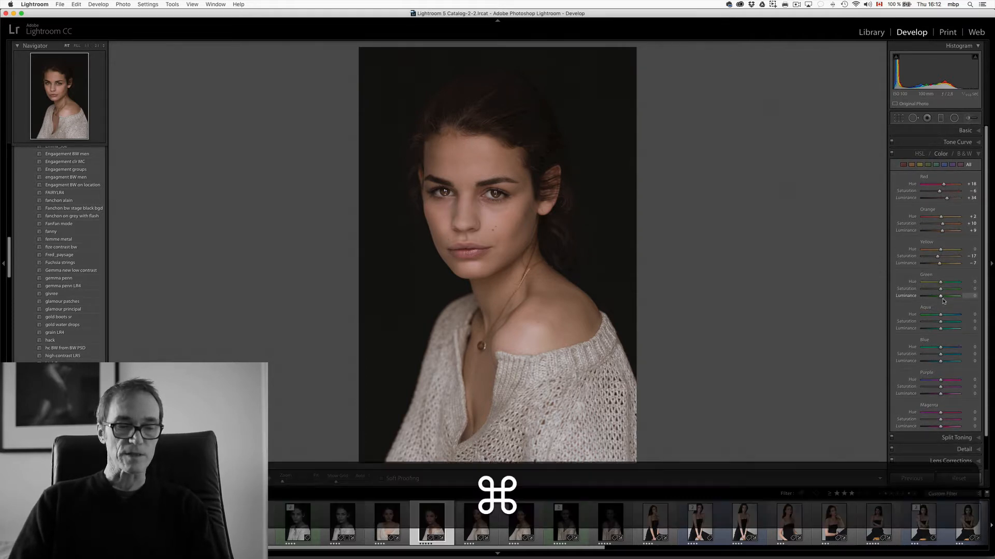
key(super+apostrophe)
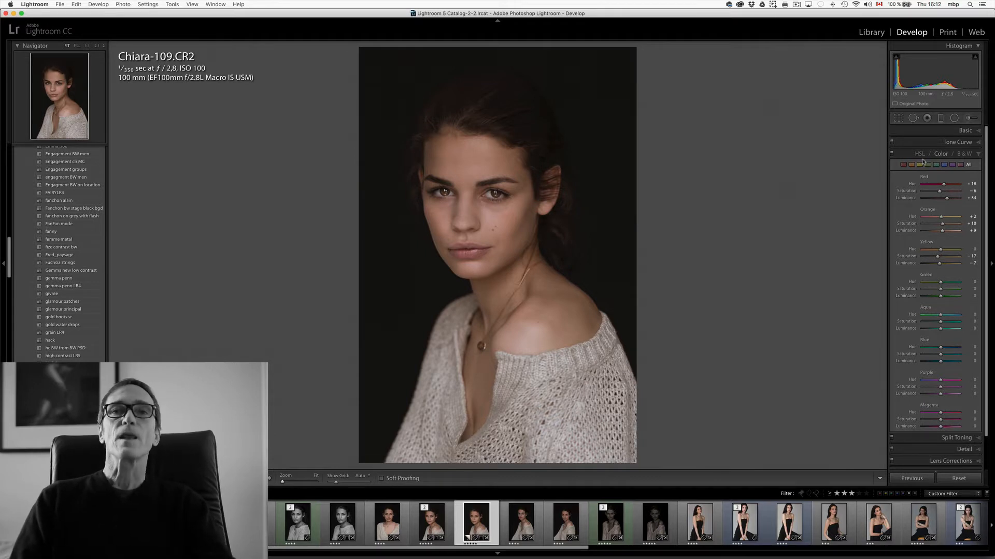
click(437, 527)
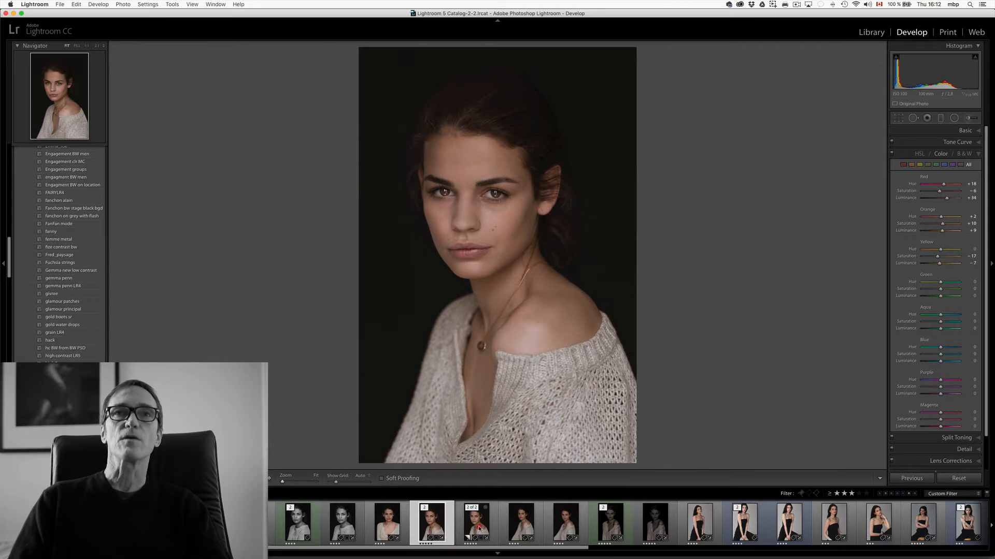
click(478, 528)
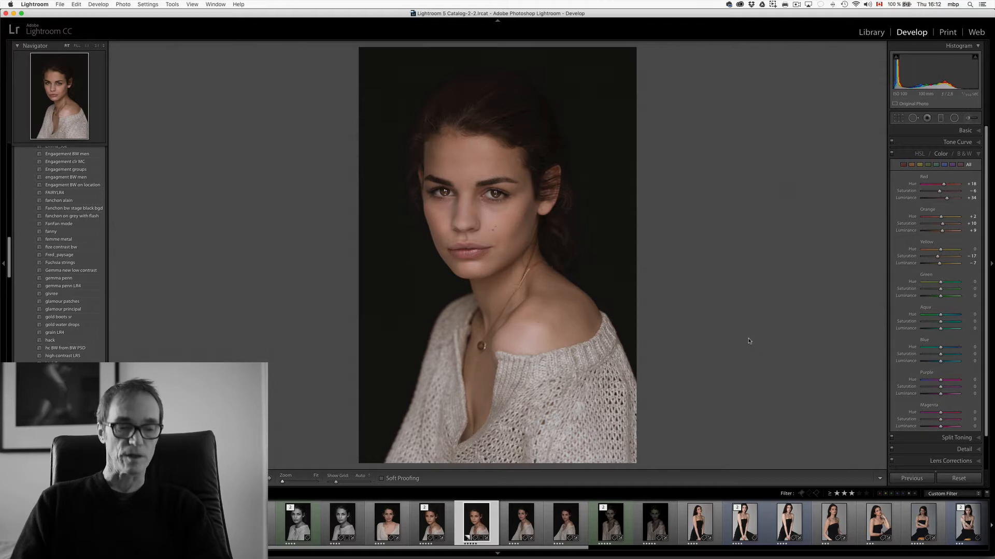
click(961, 479)
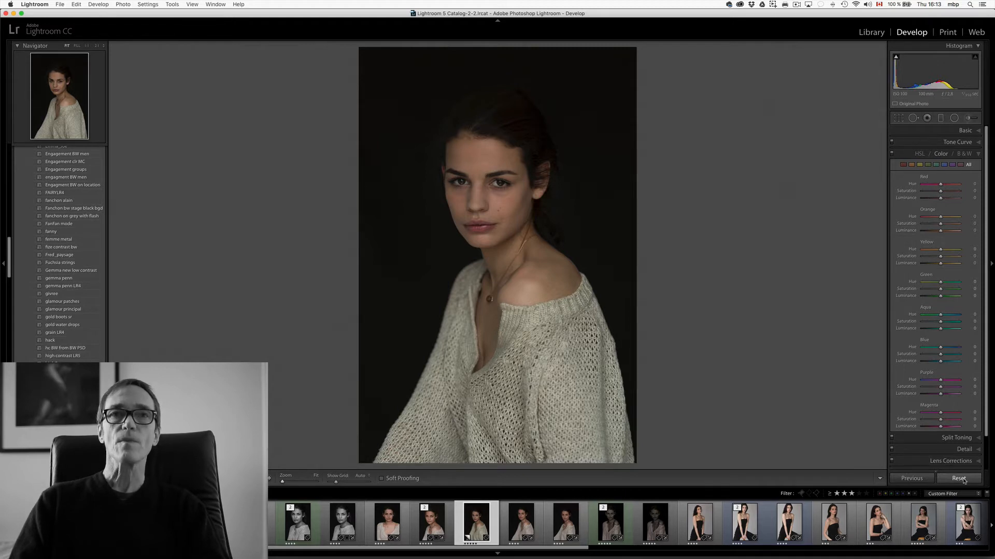
- Compare the reset copy side by side with the edited original, and return to the copy alone in Develop
super+click(435, 527)
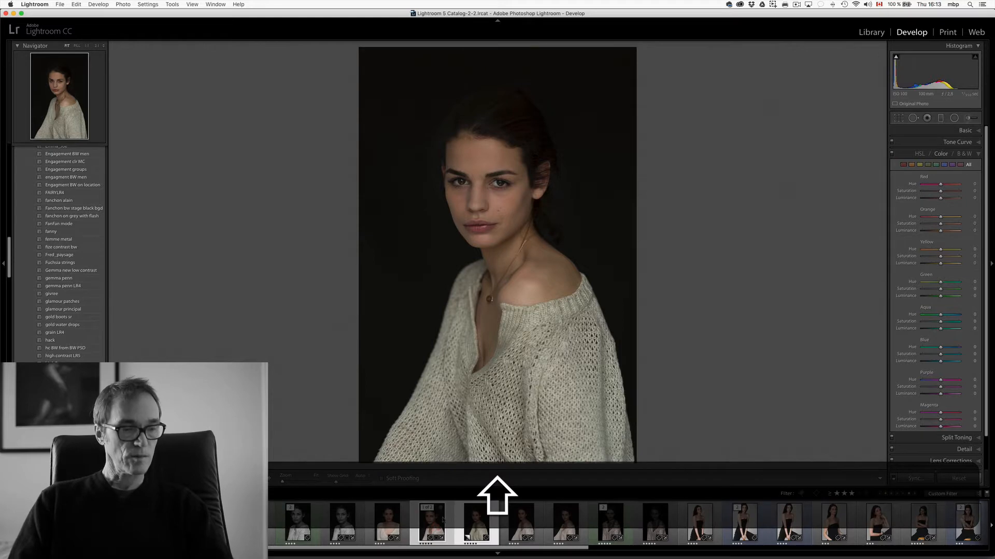
key(c)
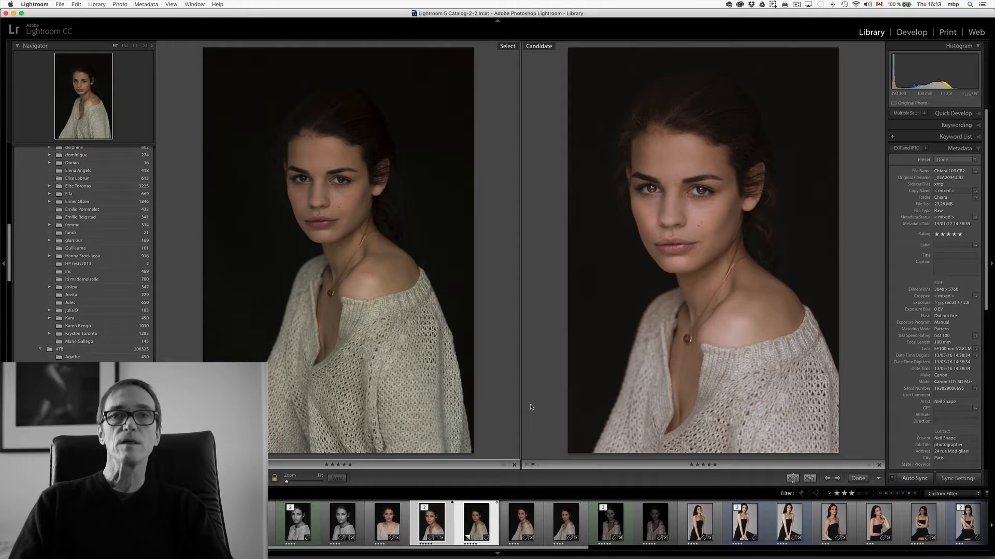
key(d)
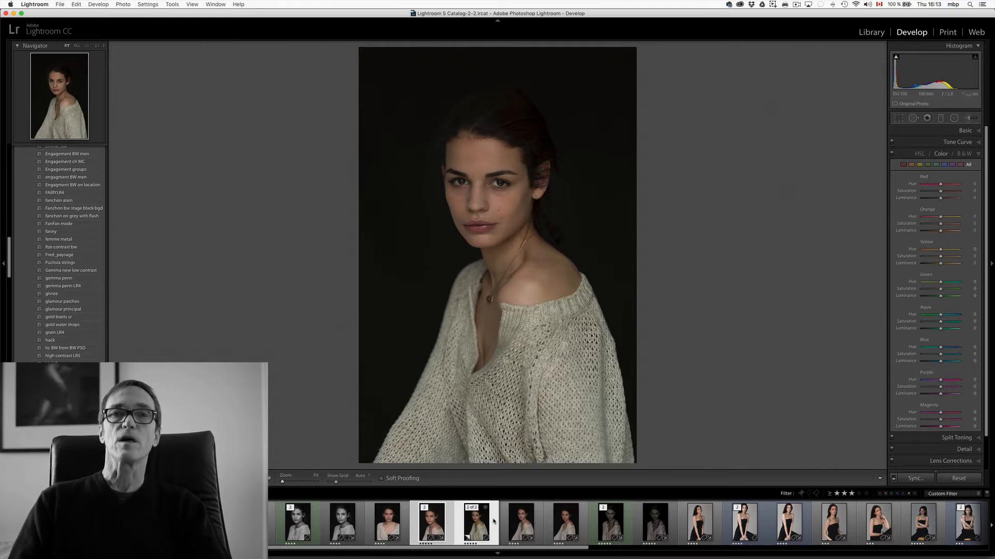
click(493, 521)
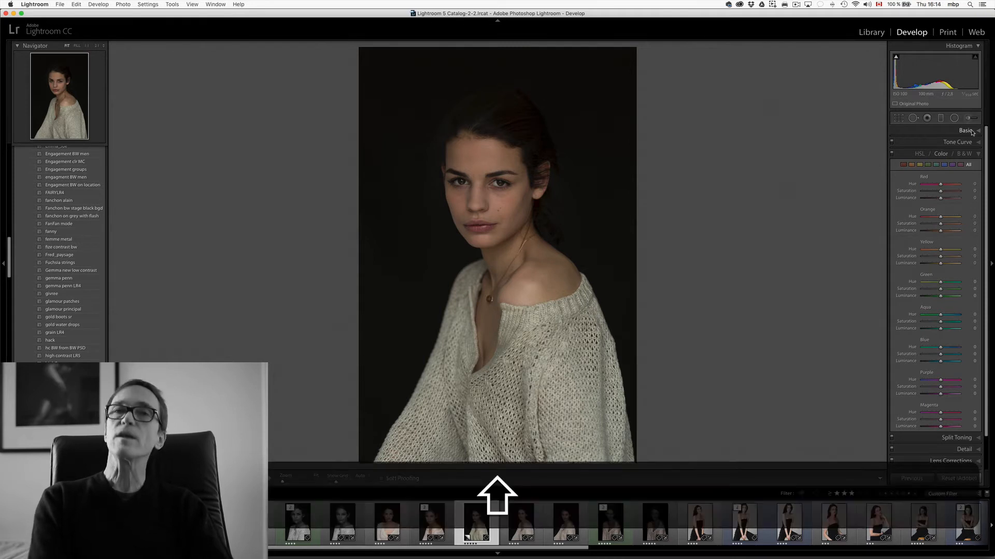
- Switch to the next portrait in the series, hide the photo info overlay and expand the Basic adjustments
key(Right)
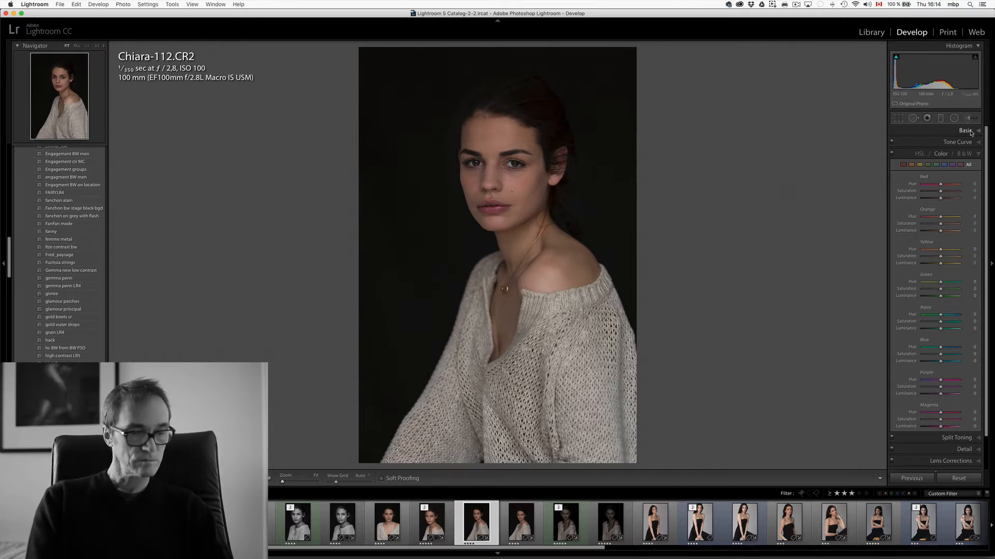
key(super+i)
click(971, 133)
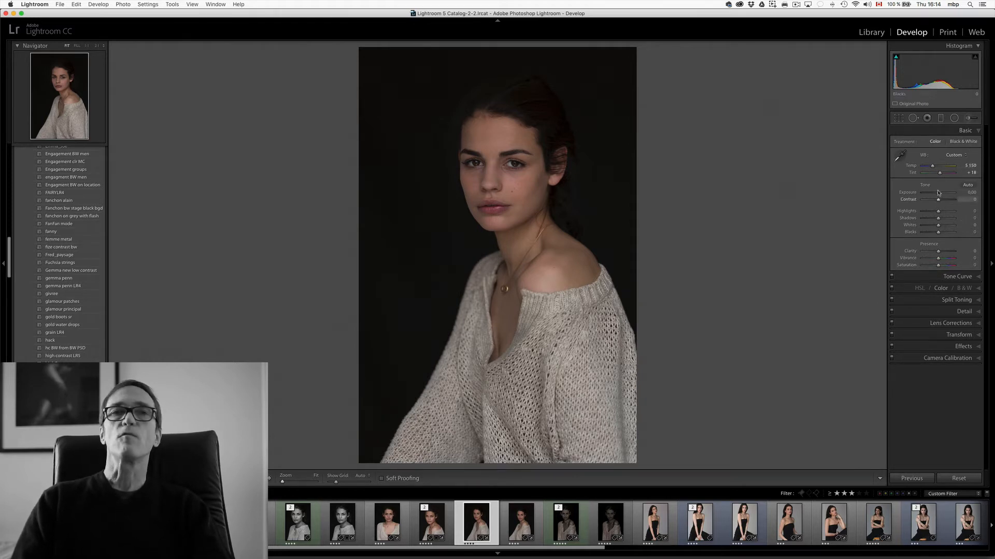
- Check the Solo Mode option of the Develop adjustment sections by expanding Tone Curve and going back to Basic
right_click(929, 275)
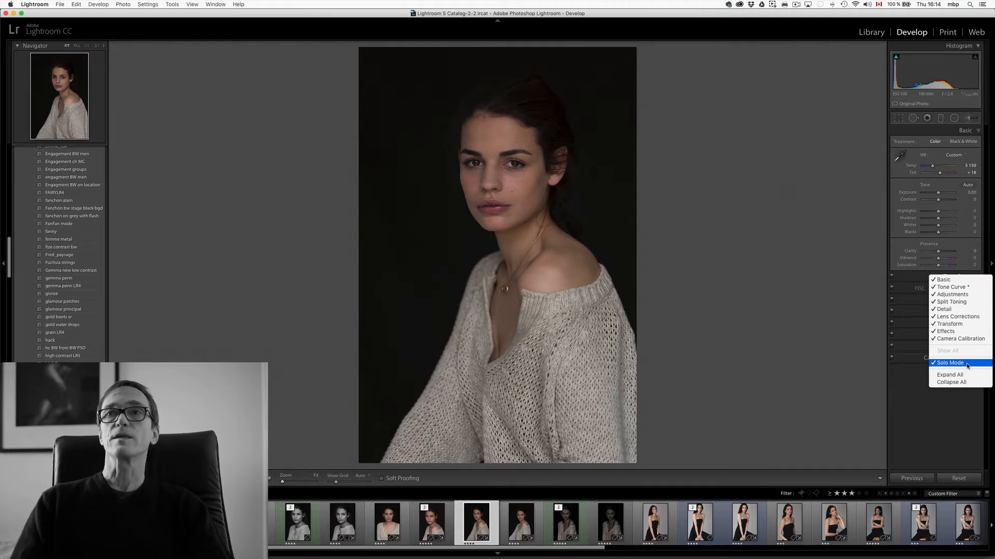
click(945, 438)
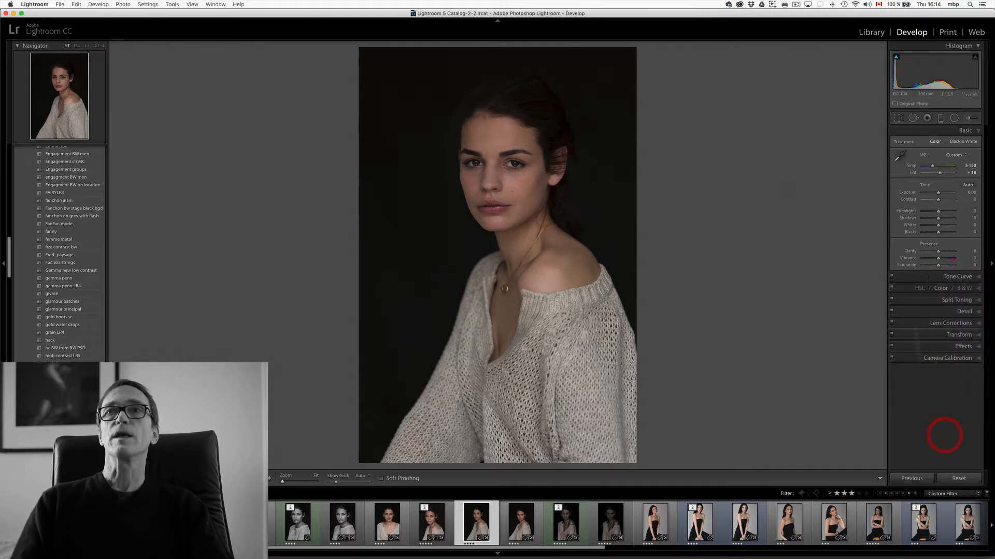
click(954, 276)
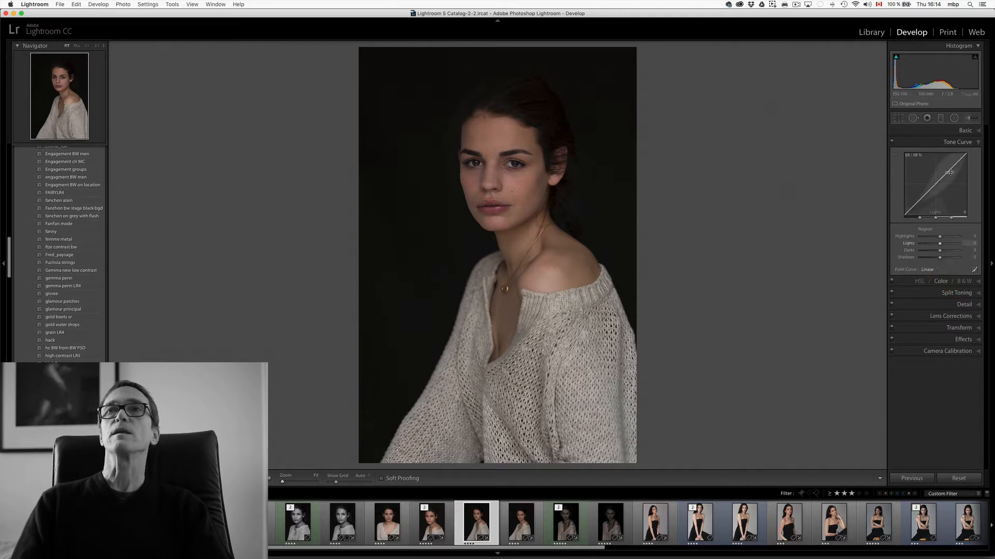
click(965, 131)
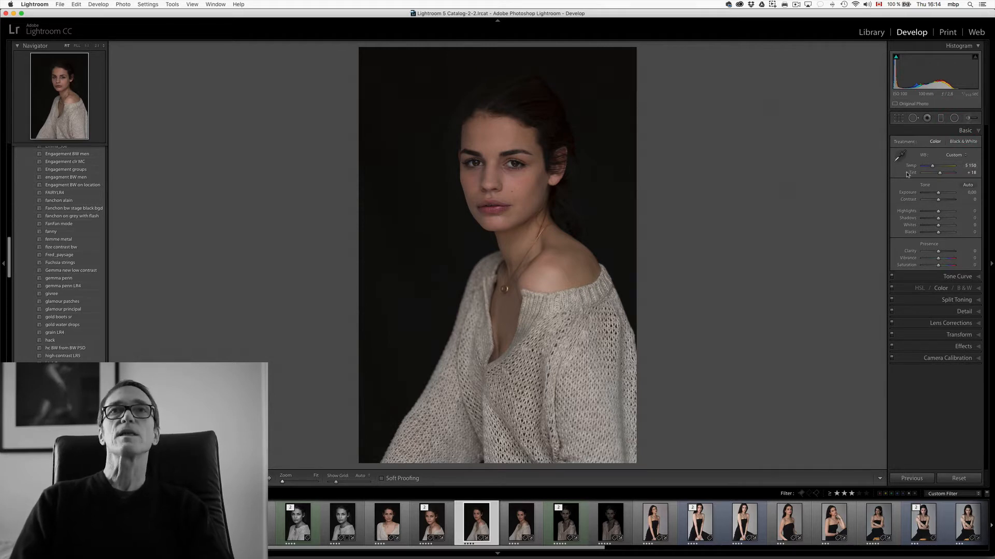
- Warm the portrait slightly by setting the white balance temperature to 5333
click(933, 167)
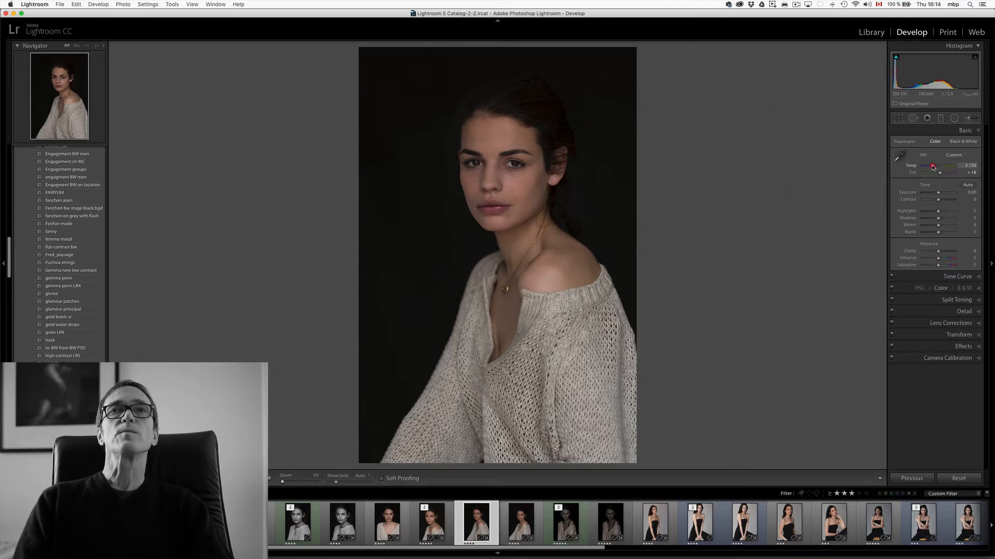
drag(932, 167, 933, 167)
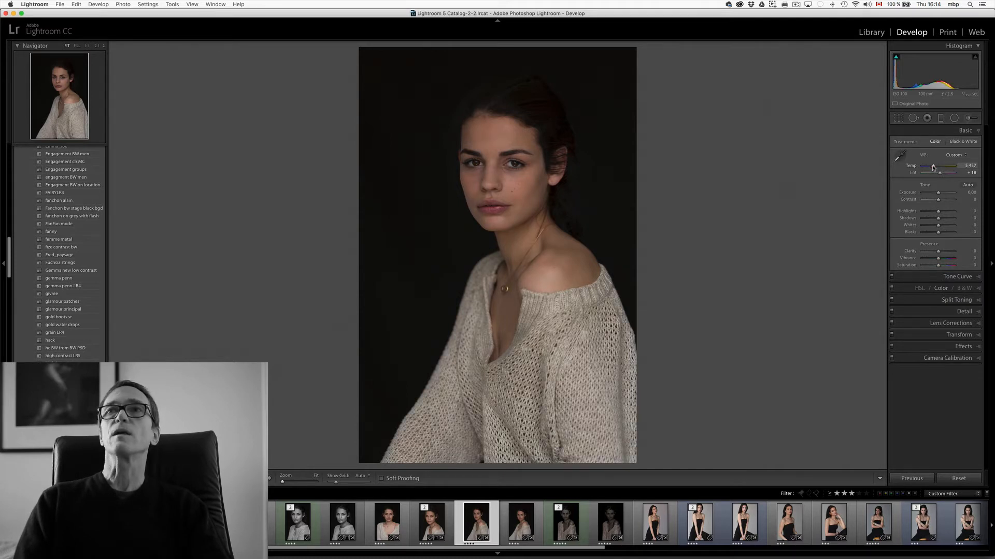
click(933, 167)
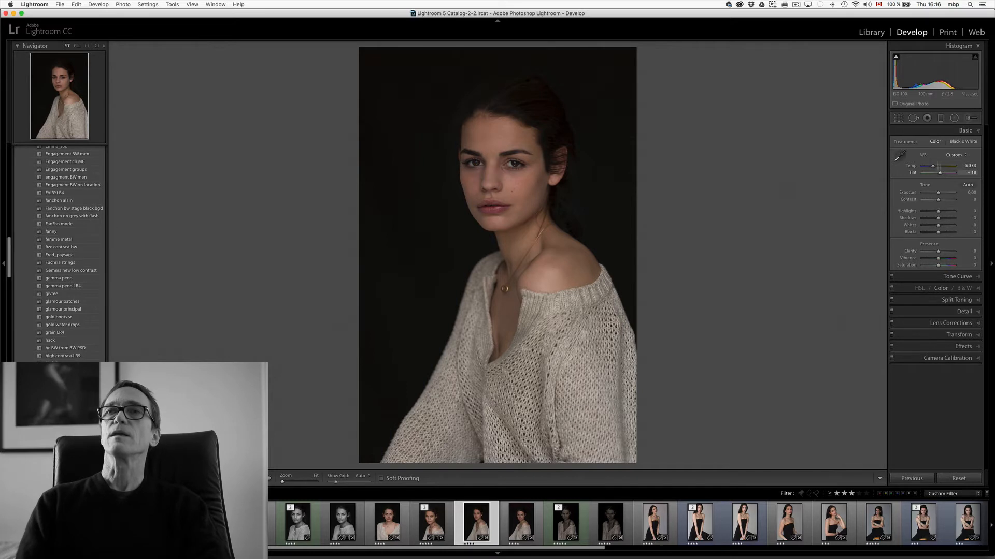
- Give the shadows a warm tint in Split Toning with hue 27 and saturation 25
click(958, 301)
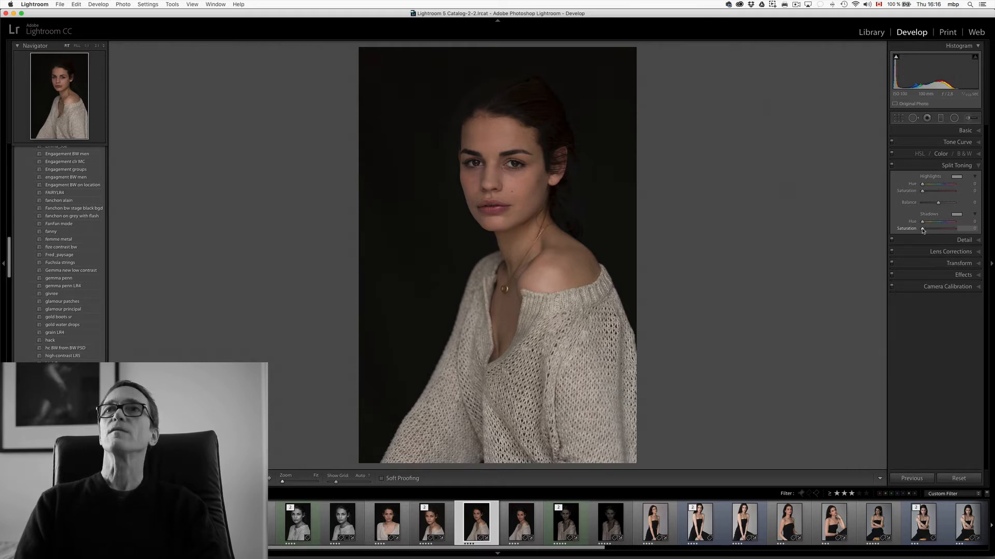
click(891, 166)
click(892, 166)
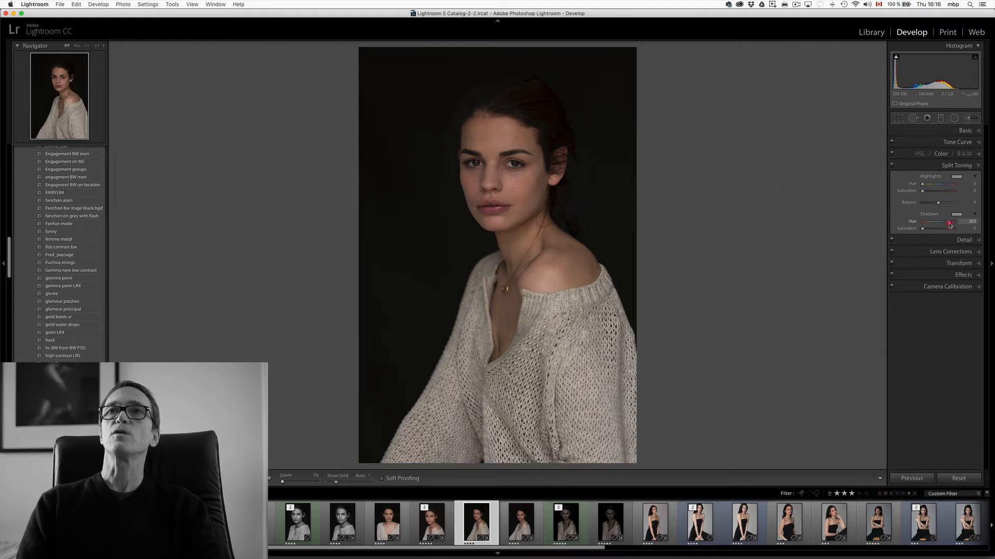
click(896, 224)
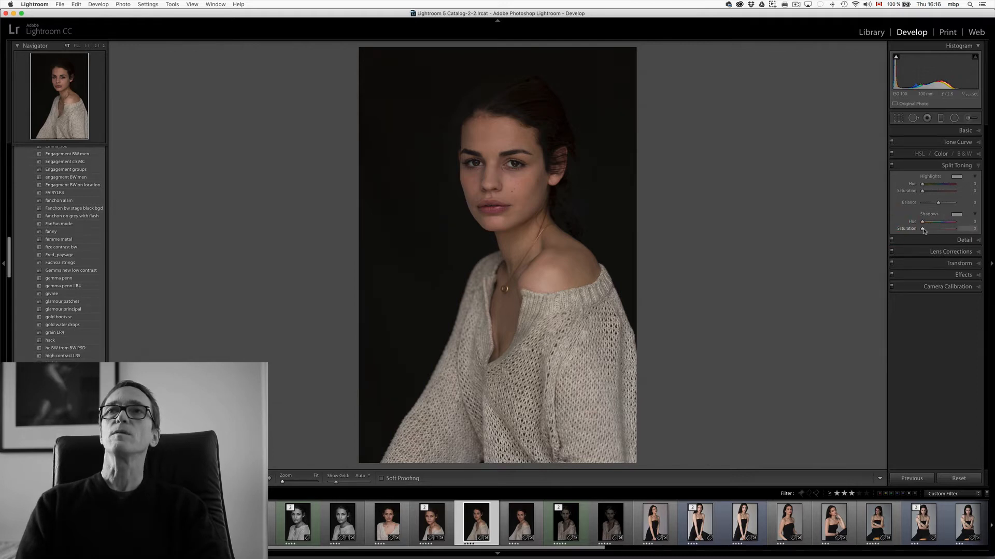
drag(922, 230, 947, 233)
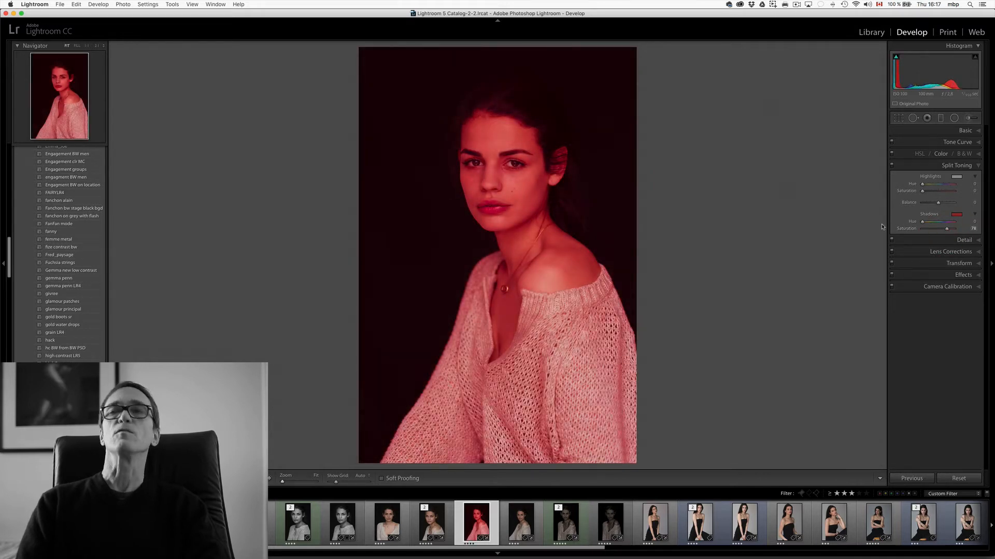
drag(922, 223, 924, 224)
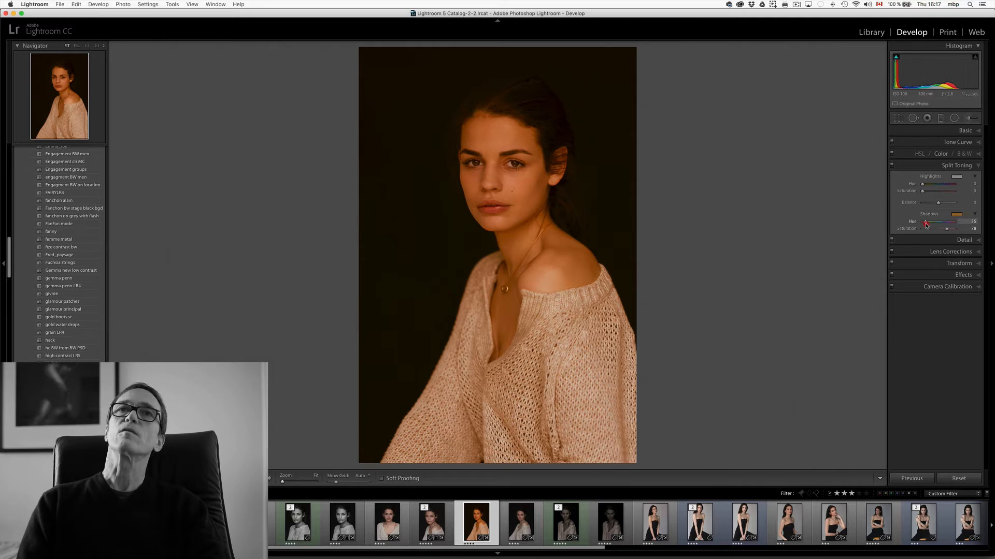
drag(925, 223, 924, 223)
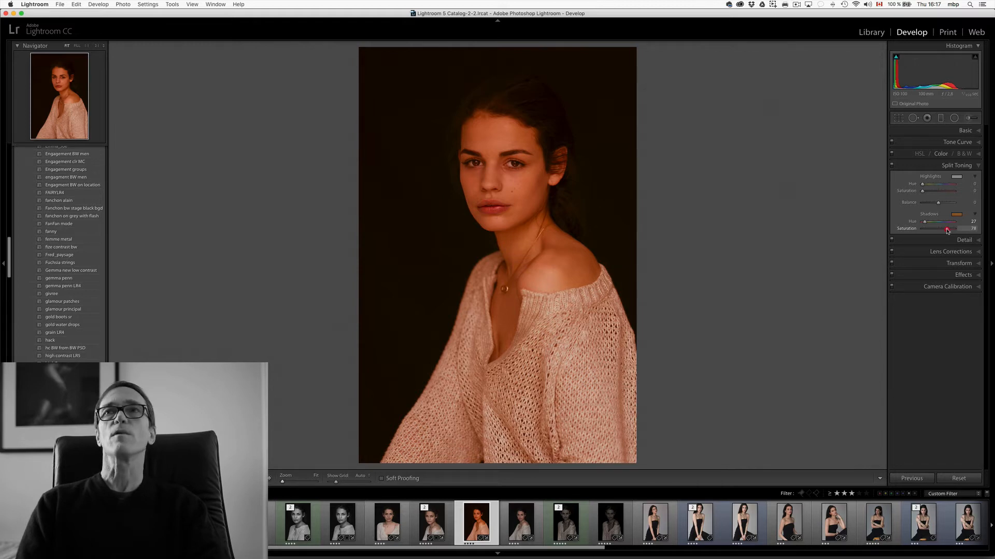
mouse_move(947, 230)
mouse_down()
mouse_move(922, 231)
mouse_move(931, 232)
mouse_up()
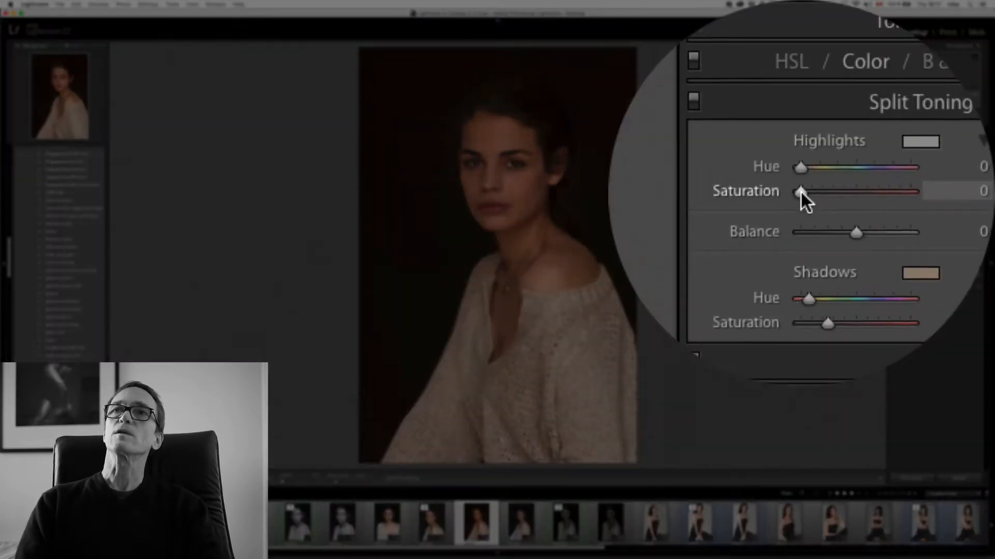
- Tint the Split Toning highlights with hue 249 and saturation 17, and set the balance to -22
drag(801, 193, 926, 193)
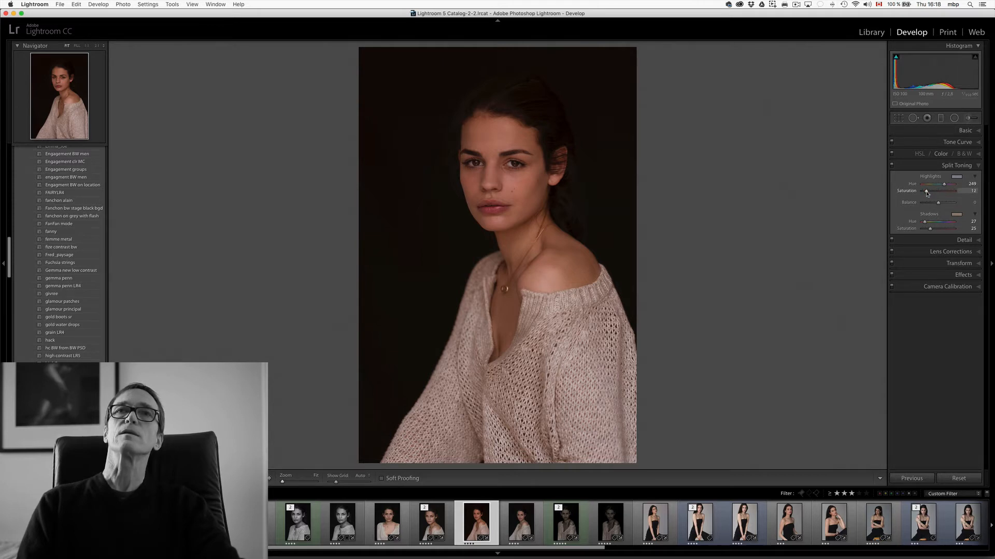
drag(927, 193, 926, 194)
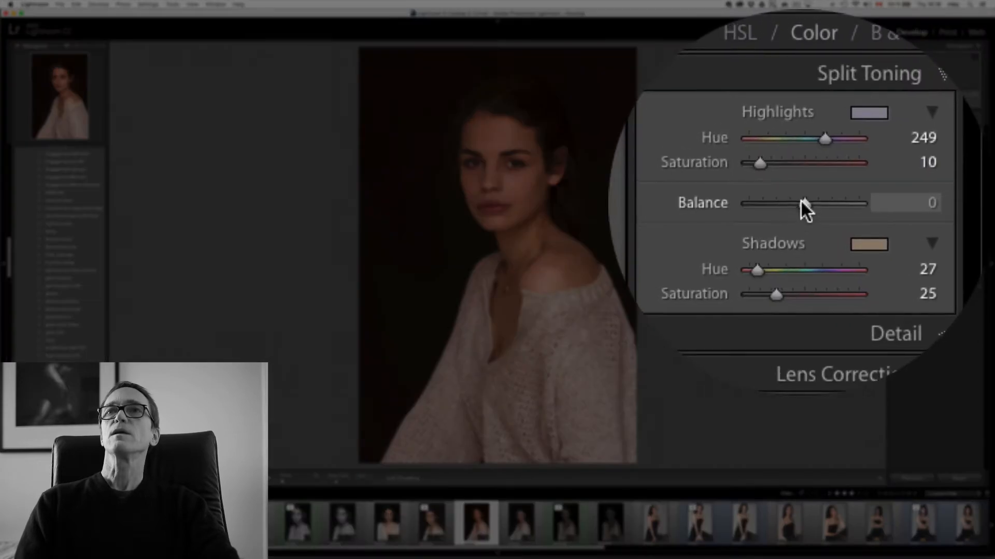
drag(802, 203, 793, 202)
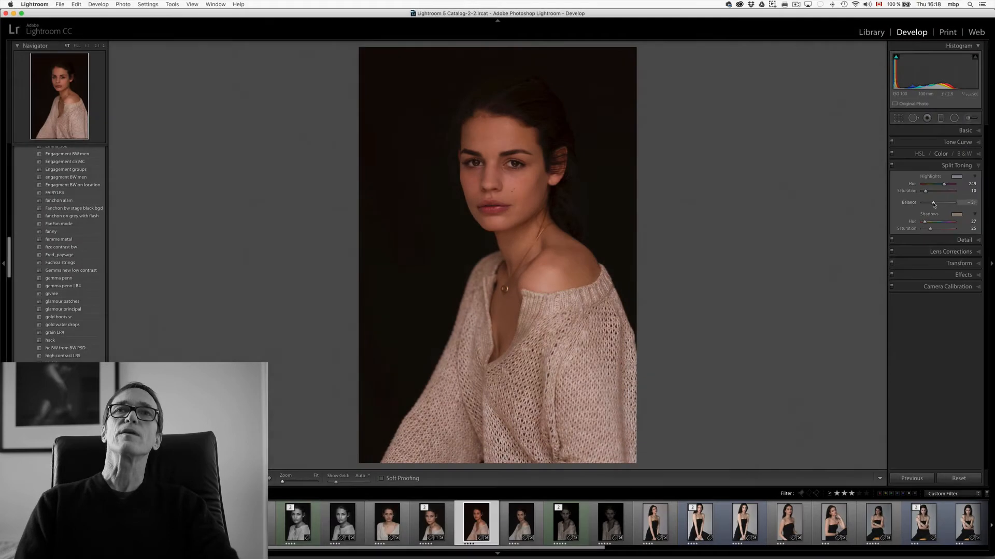
drag(934, 205, 933, 204)
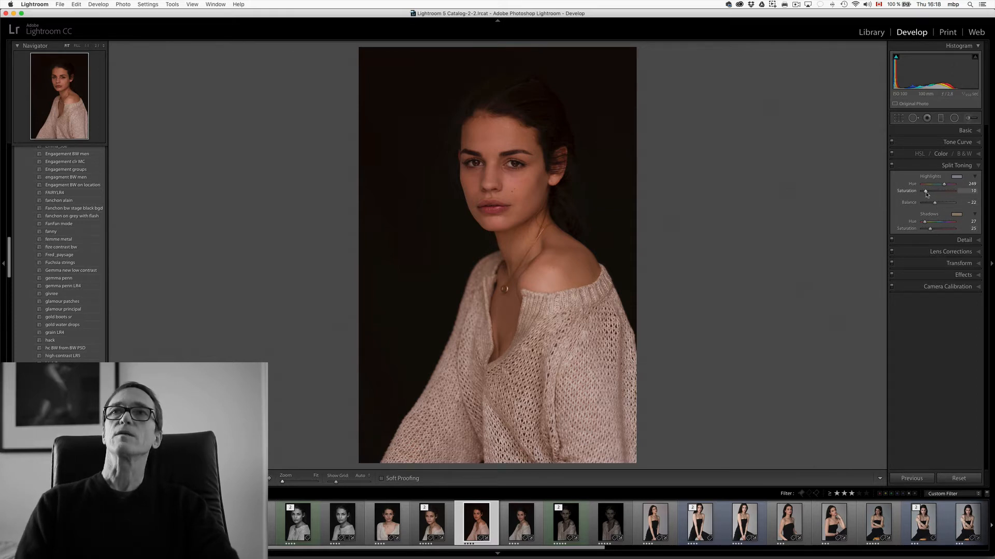
drag(926, 192, 929, 193)
drag(801, 191, 798, 192)
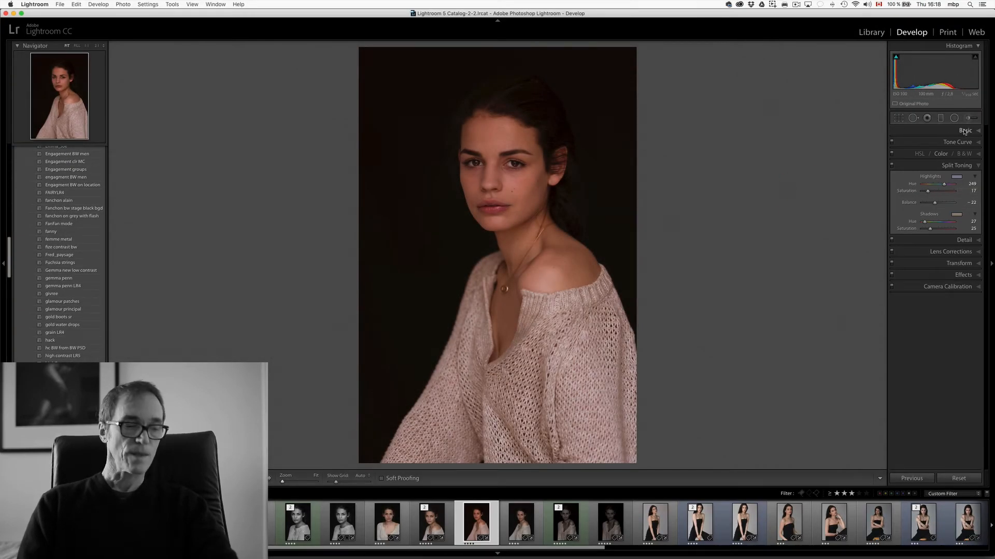
- Set the portrait's exposure to +0.30, vibrance to -28 and saturation to -21 in the Basic adjustments
key(super+i)
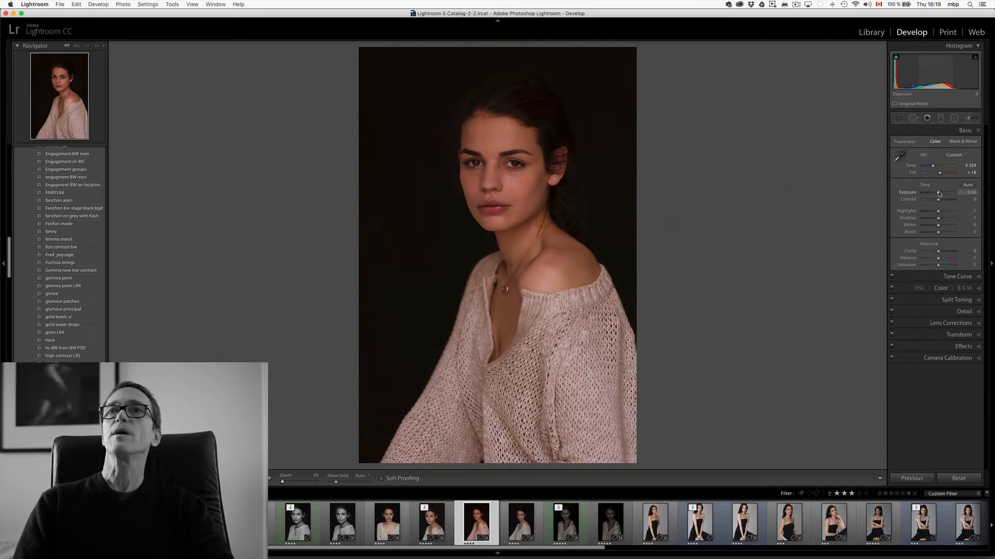
drag(938, 194, 940, 195)
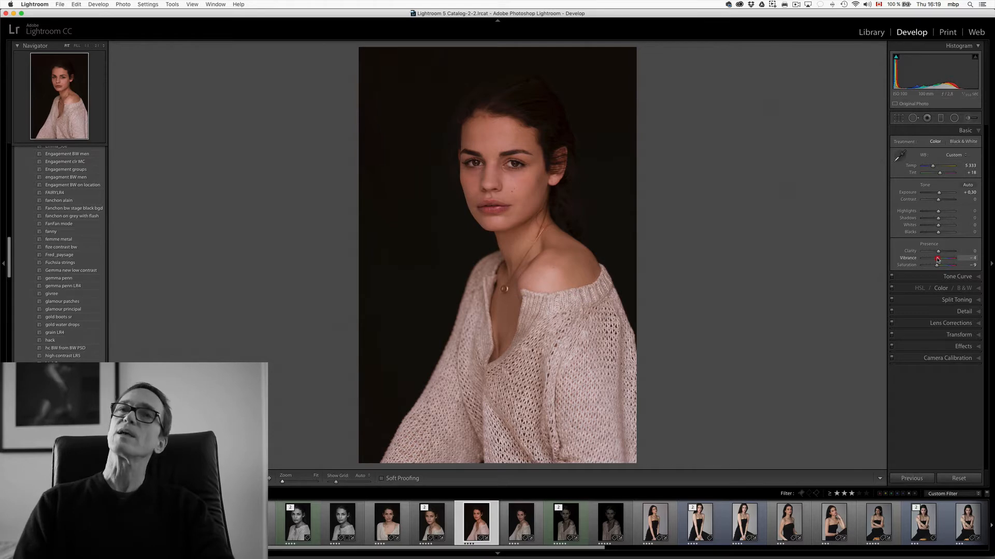
drag(937, 259, 934, 259)
drag(801, 258, 937, 267)
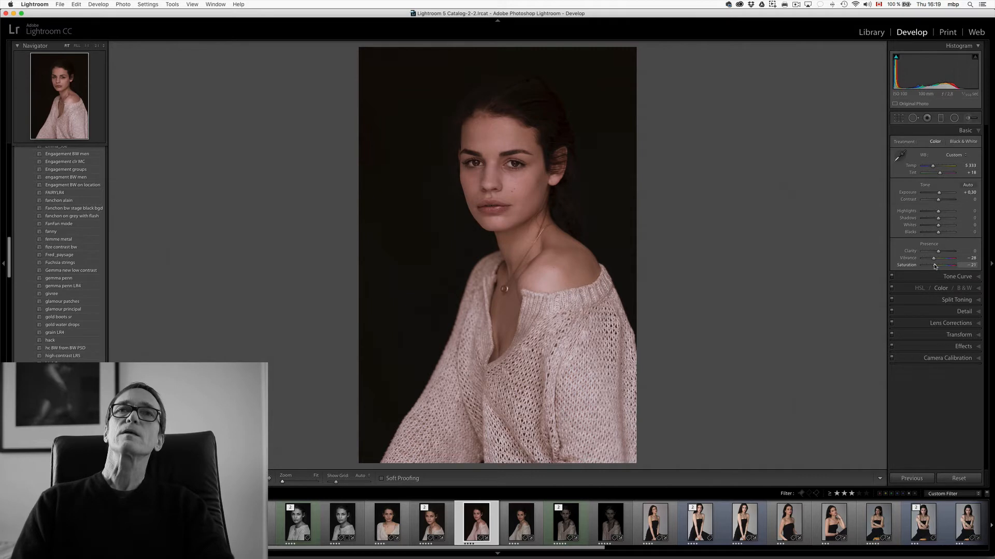
click(935, 265)
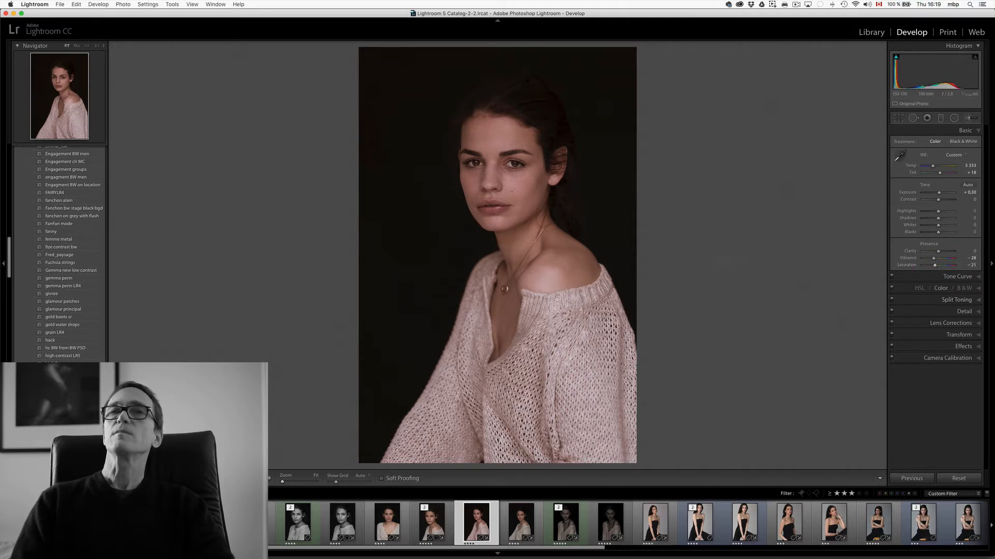
- In Split Toning, reduce the highlights saturation to 7 and fine-tune the saturation of the shadows
click(949, 302)
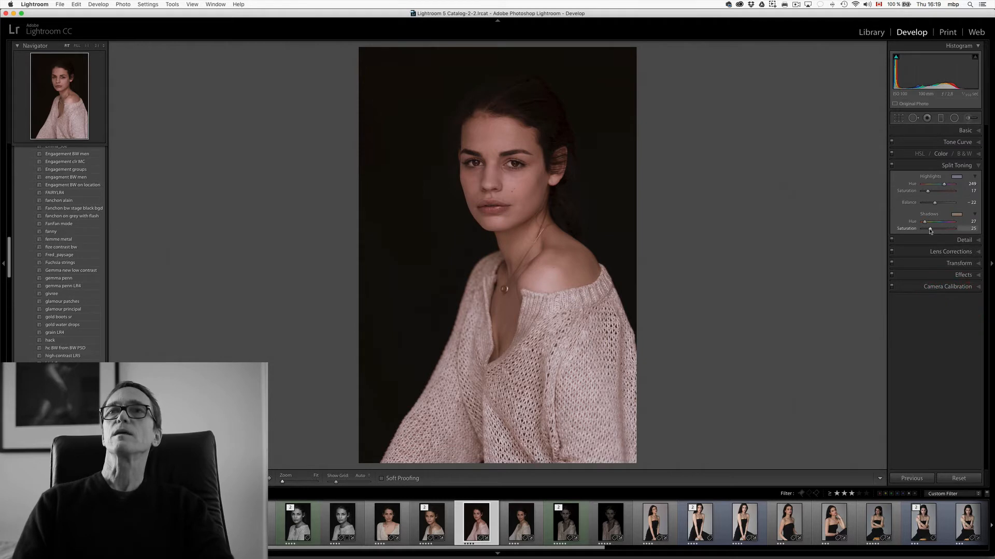
drag(928, 191, 927, 193)
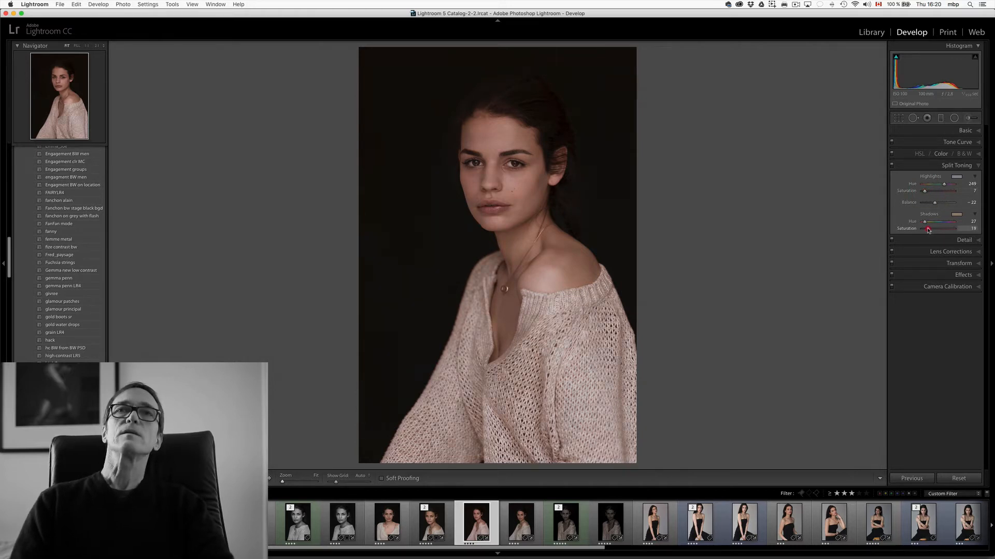
drag(927, 230, 930, 230)
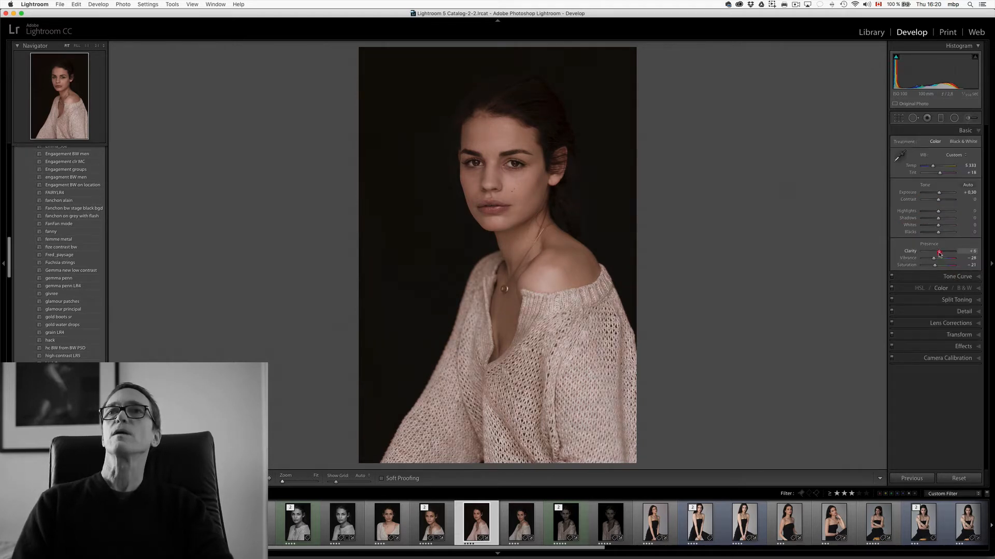
- Try a strong clarity boost on the portrait and reset clarity to 0
drag(938, 252, 949, 252)
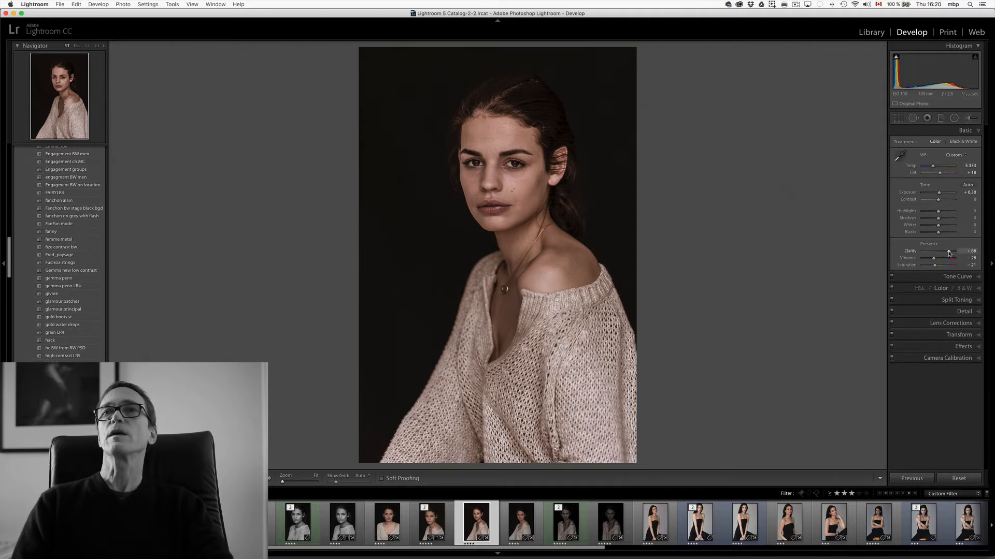
double_click(949, 253)
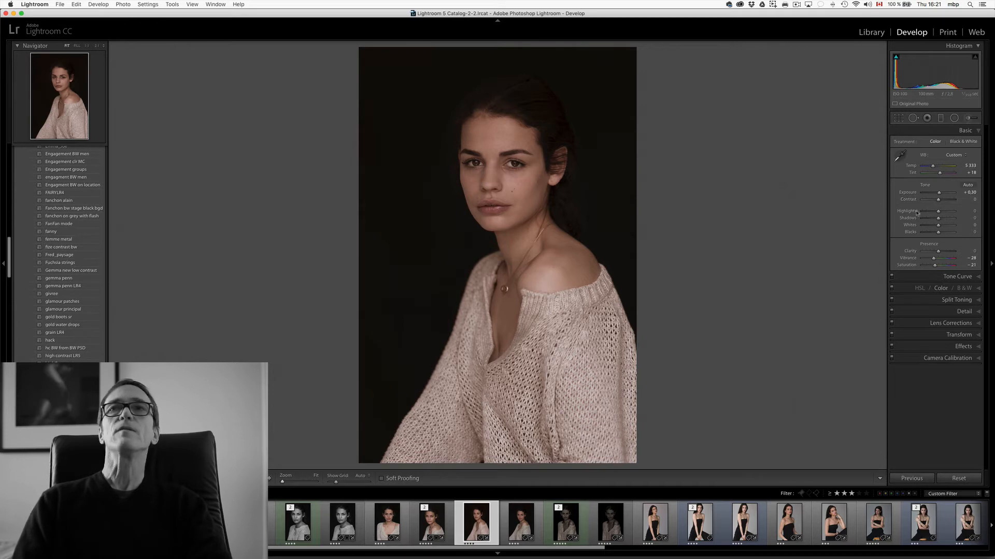
- Set the portrait's highlights to +11, shadows to +19 and whites to -4 in the Basic adjustments
drag(938, 211, 939, 211)
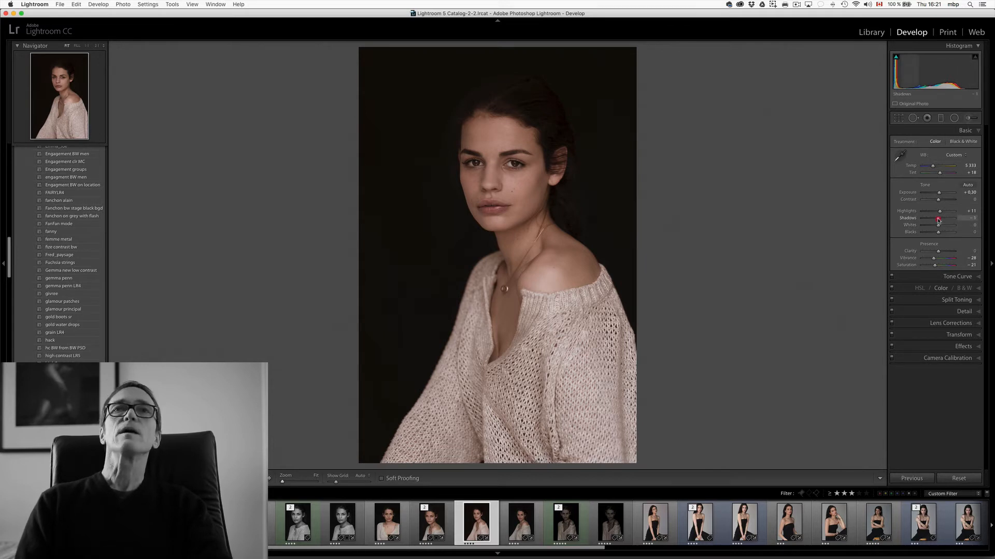
drag(939, 221, 940, 220)
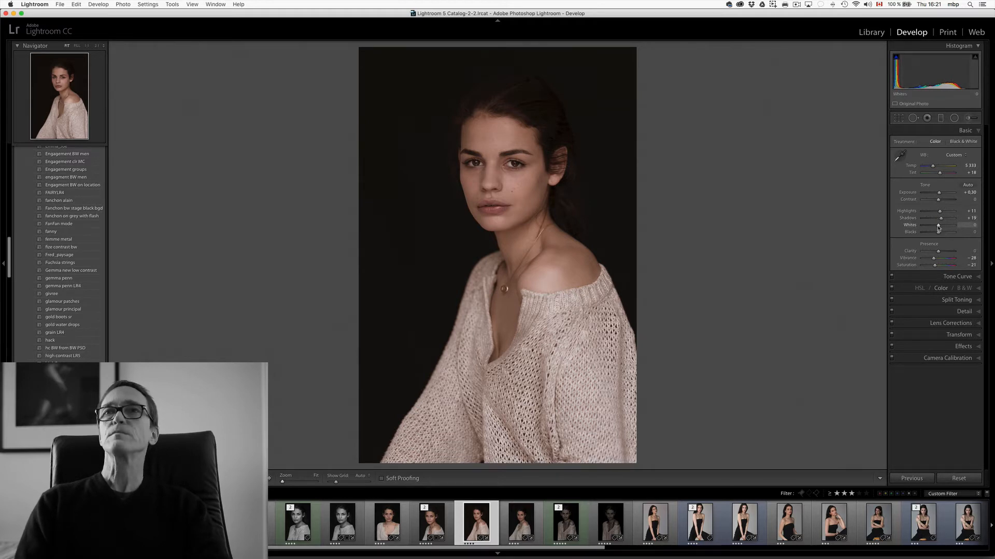
drag(940, 227, 937, 227)
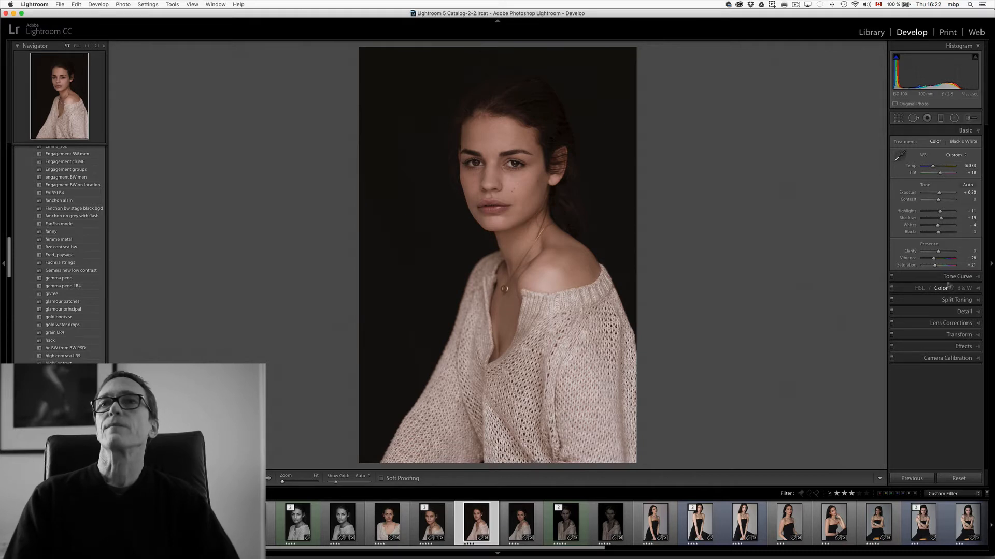
- In the Color adjustments, set the red luminance to +29 and the red hue to +11
click(957, 278)
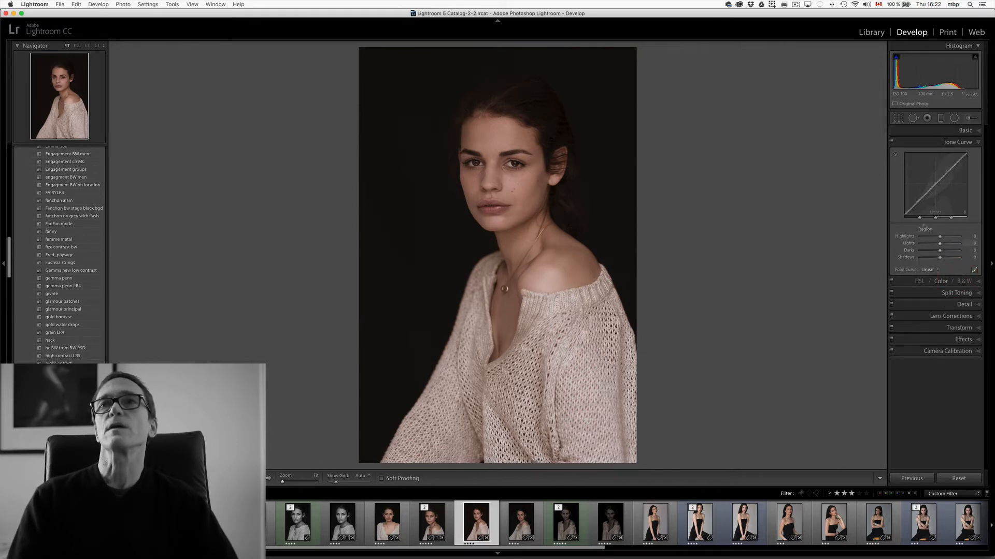
click(941, 282)
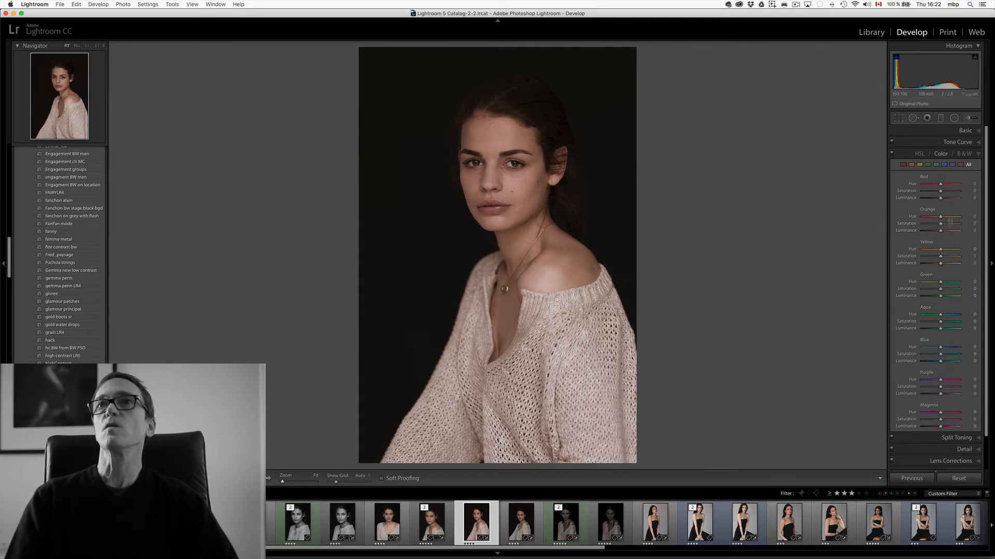
mouse_move(942, 200)
mouse_down()
mouse_move(933, 200)
mouse_move(950, 202)
mouse_move(932, 201)
mouse_move(955, 202)
mouse_move(943, 204)
mouse_up()
click(934, 203)
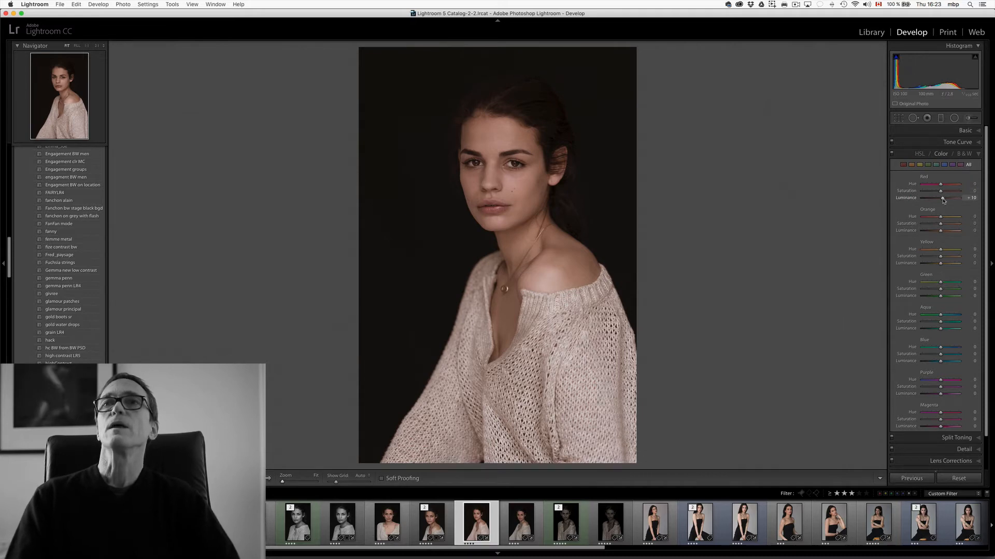
drag(942, 198, 950, 198)
drag(839, 199, 947, 200)
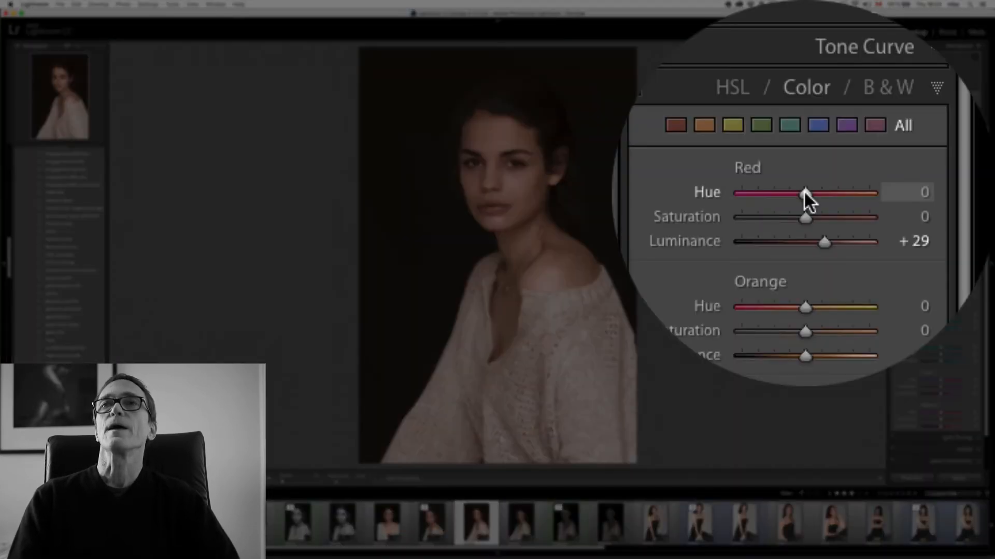
drag(805, 193, 943, 186)
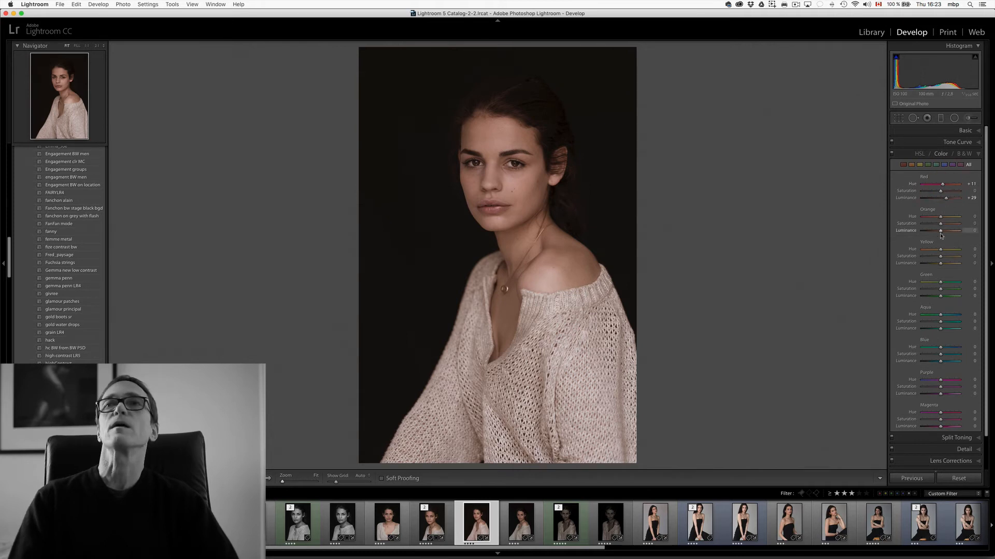
- Set orange luminance to +3 and saturation to +9, and yellow saturation to -9 and luminance to -10
mouse_move(941, 231)
mouse_down()
mouse_move(924, 233)
mouse_move(958, 234)
mouse_move(939, 235)
mouse_up()
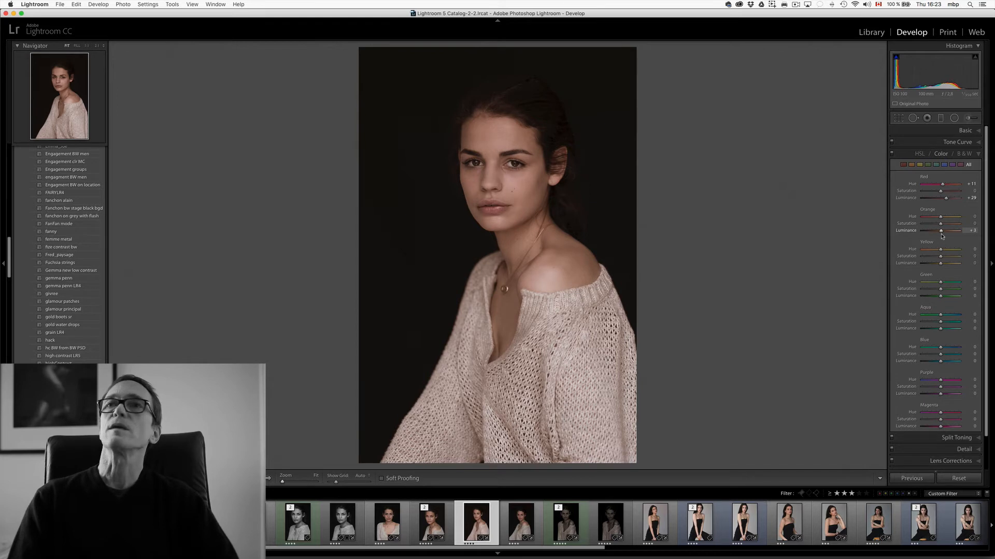
click(941, 235)
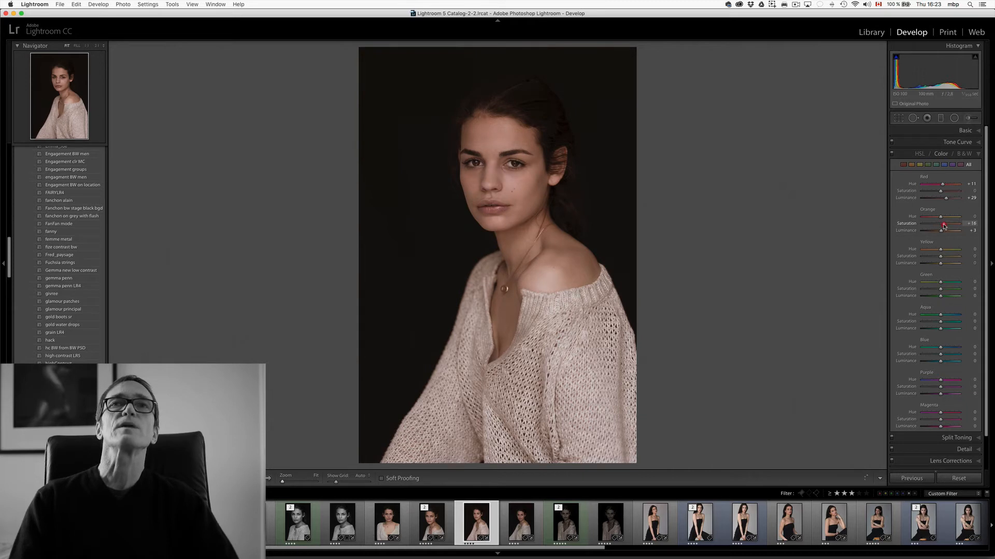
drag(943, 226, 942, 226)
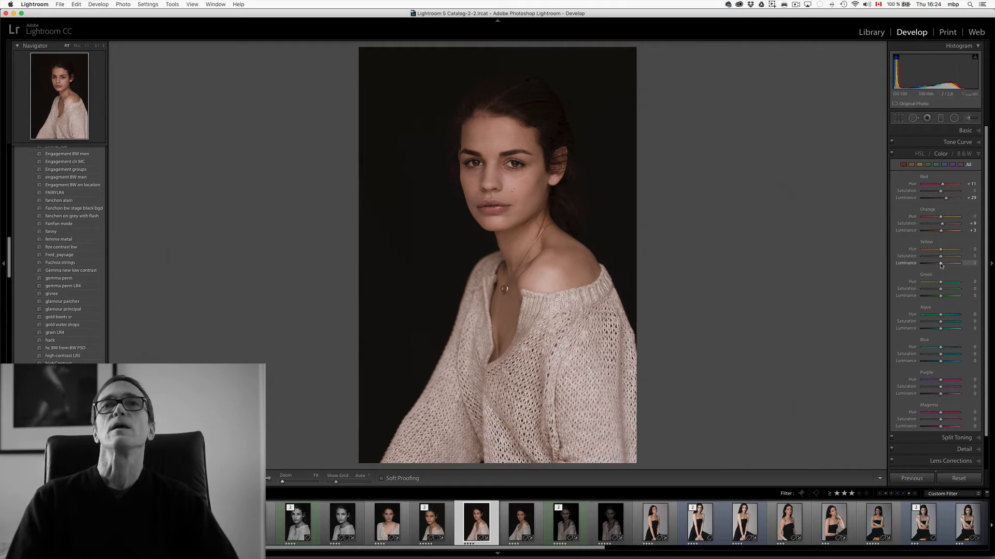
mouse_move(940, 264)
mouse_down()
mouse_move(973, 270)
mouse_move(939, 267)
mouse_move(939, 257)
mouse_up()
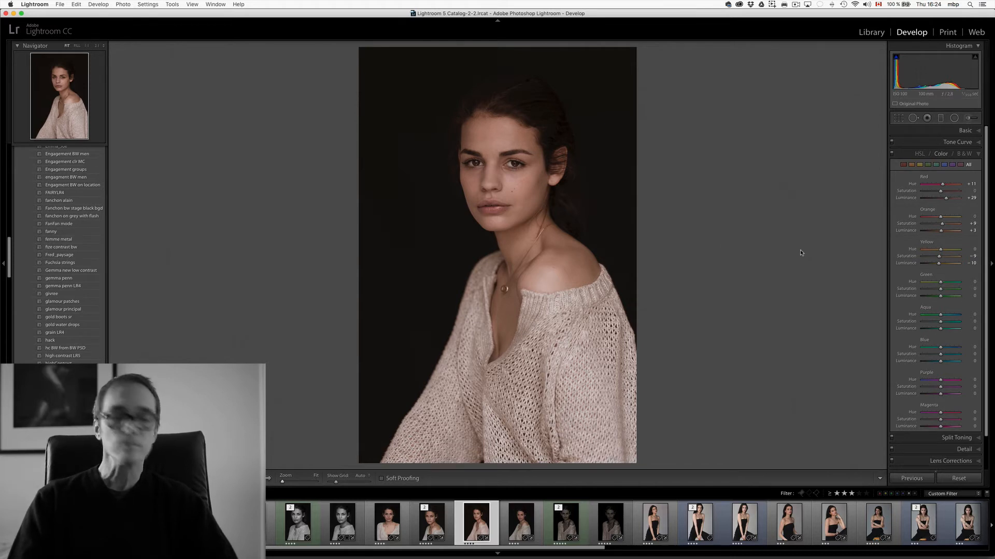
- Crop the portrait tighter around the face and shoulders at the original aspect ratio, and apply the crop
click(899, 119)
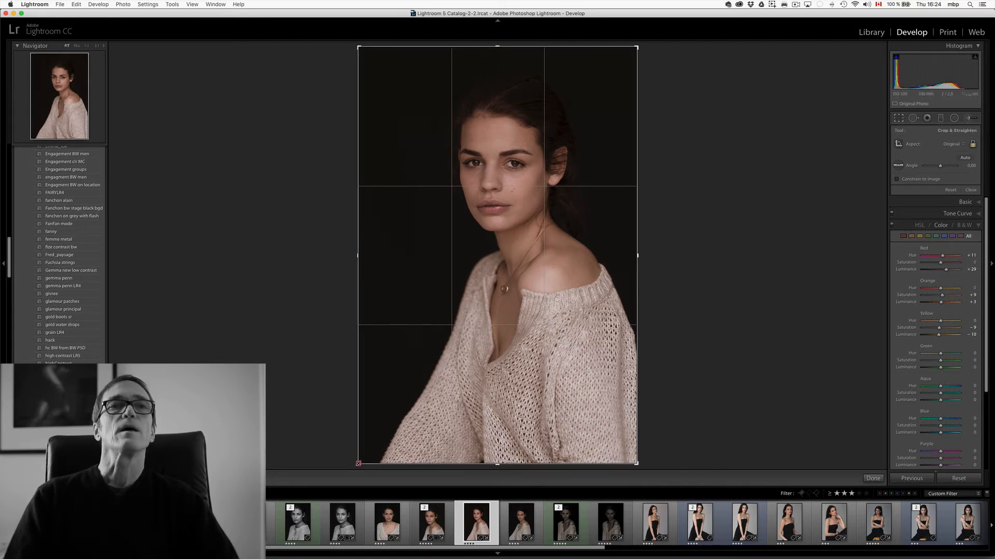
drag(358, 463, 384, 426)
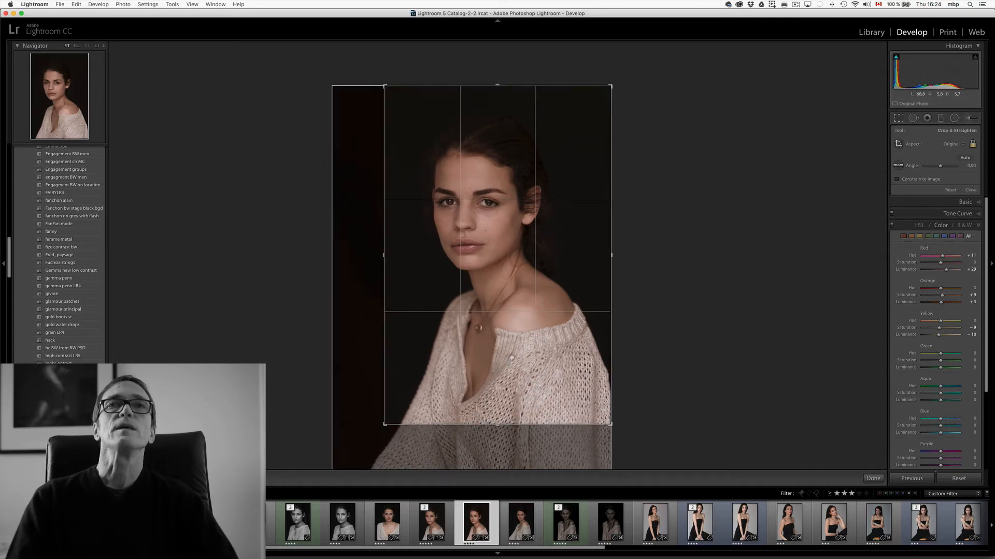
drag(508, 357, 509, 353)
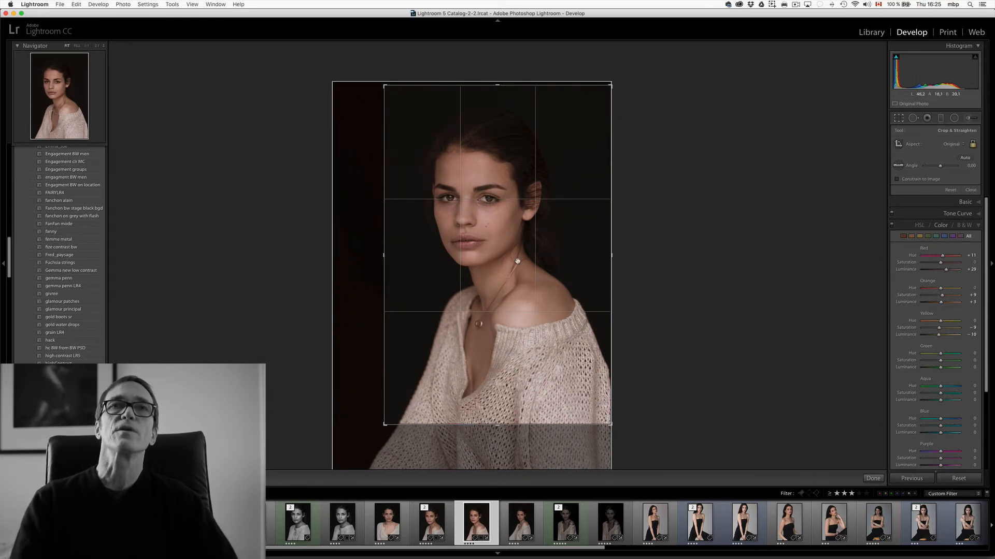
mouse_move(510, 277)
mouse_down()
mouse_move(500, 276)
mouse_move(511, 277)
mouse_up()
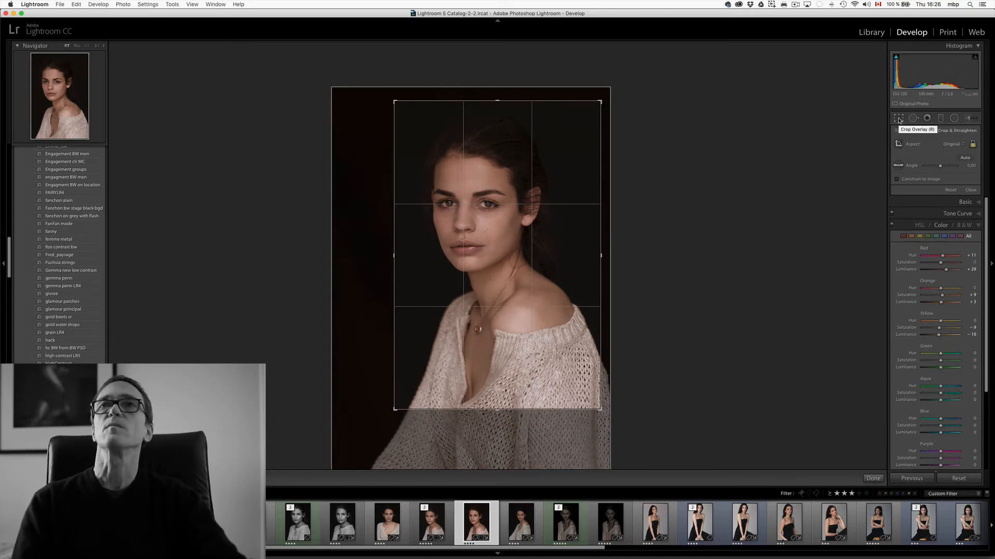
key(r)
key(r)
key(r)
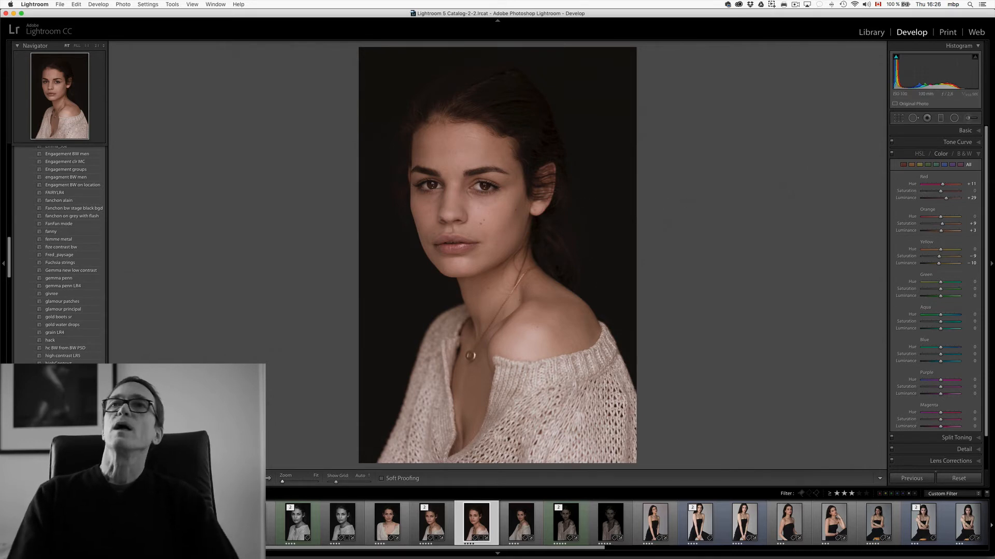
- Activate the Adjustment Brush with the iris dodge+exposure preset for work on the enlarged eyes
click(971, 119)
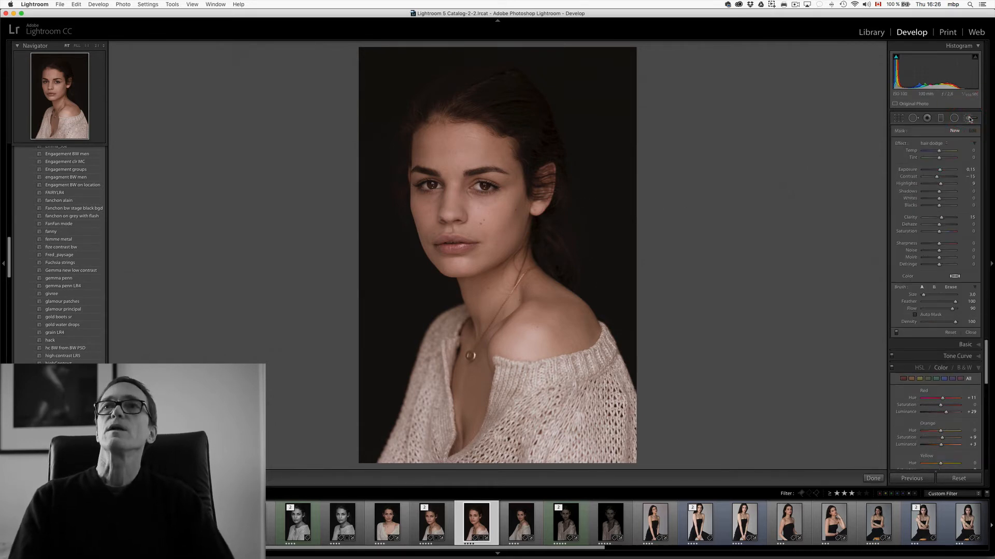
click(87, 46)
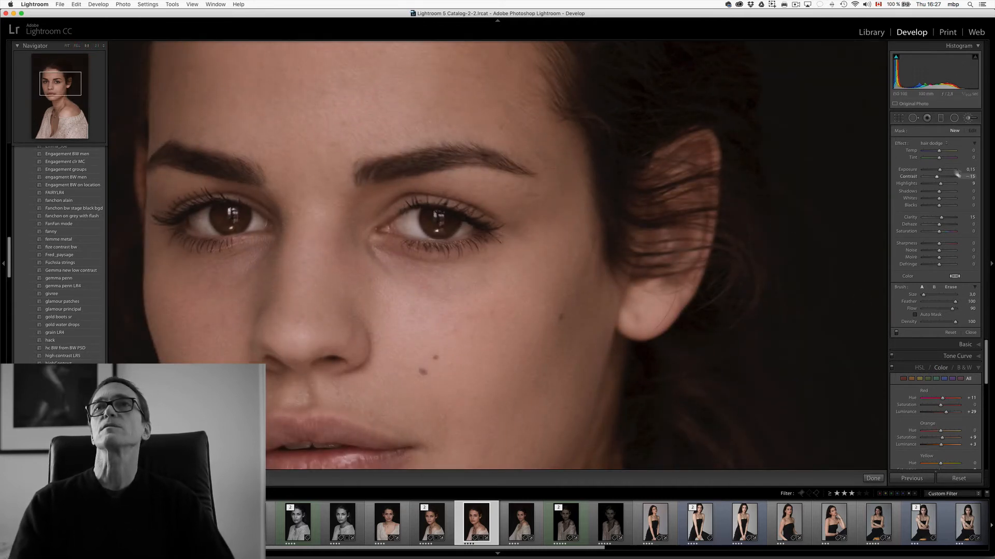
click(934, 144)
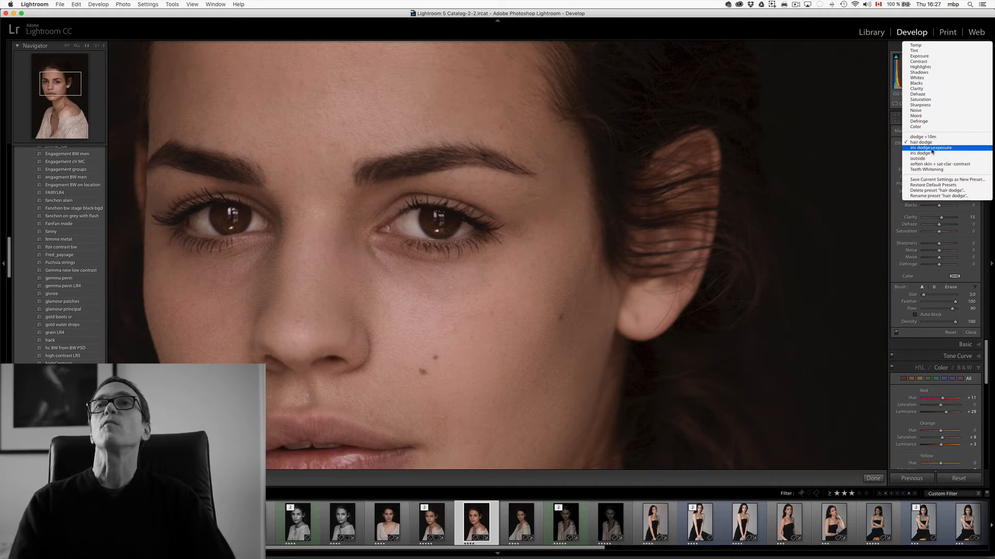
click(950, 150)
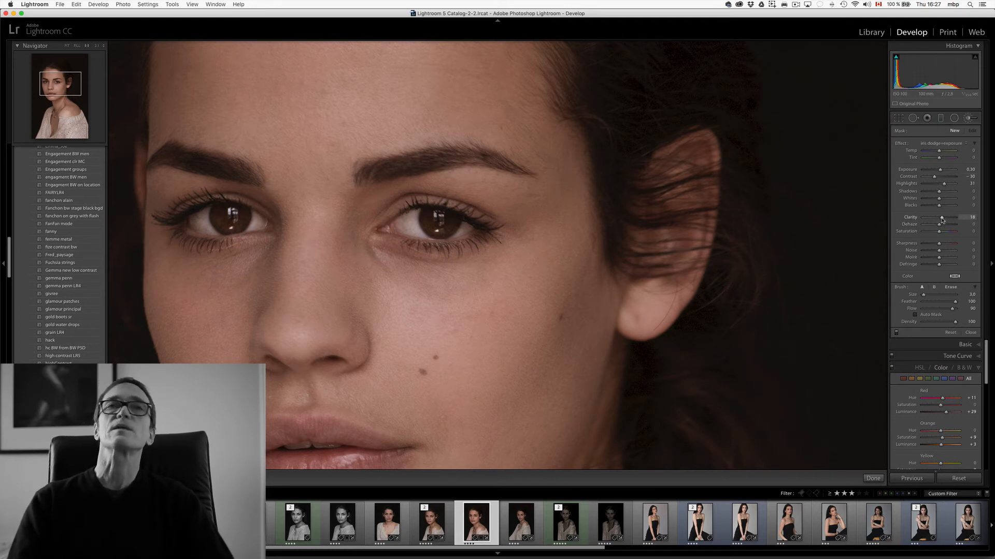
- Paint the iris dodge effect over both irises with a size 6.0 brush, checking the coverage with the mask overlay
scroll(442, 220, up, 4)
scroll(440, 221, down, 2)
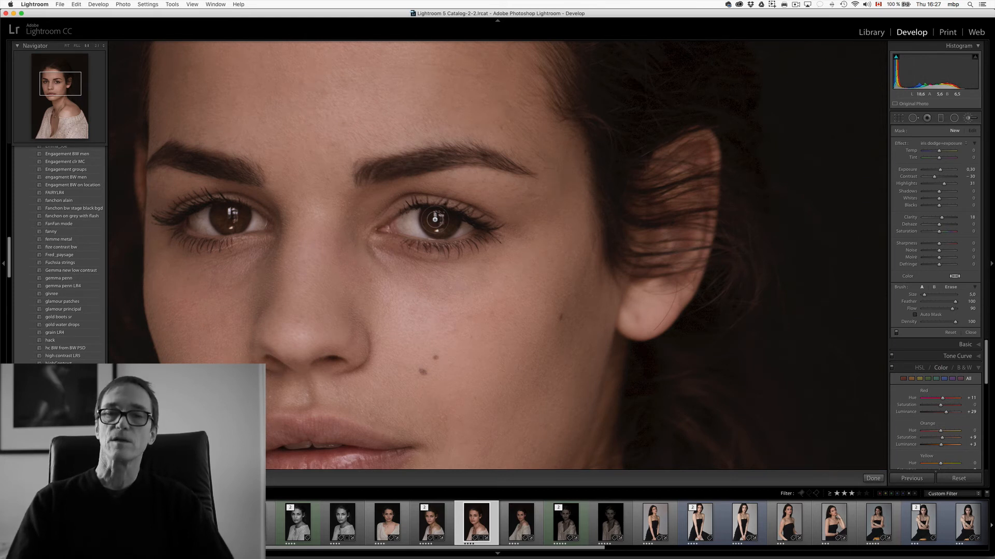
scroll(435, 219, up, 3)
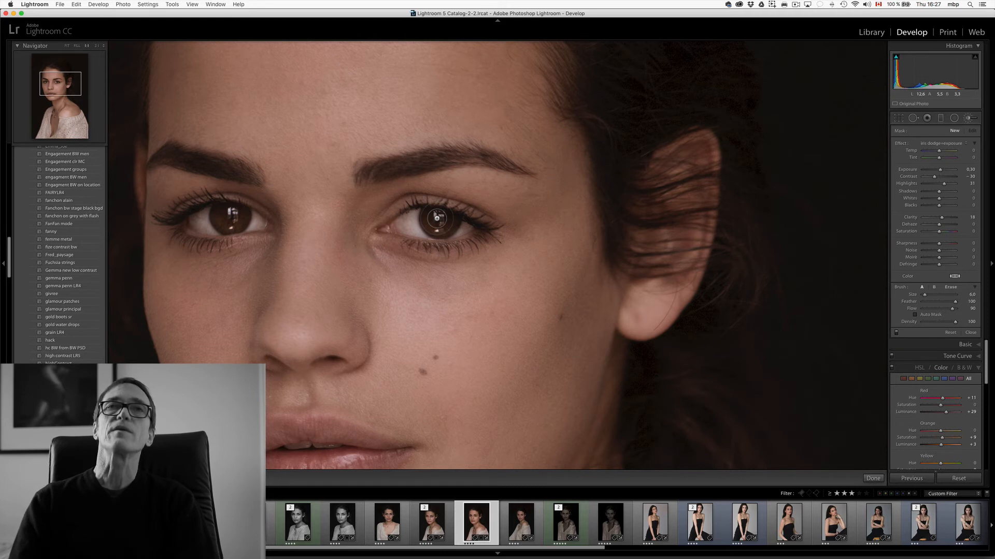
key(bracketleft)
key(bracketright)
key(bracketright)
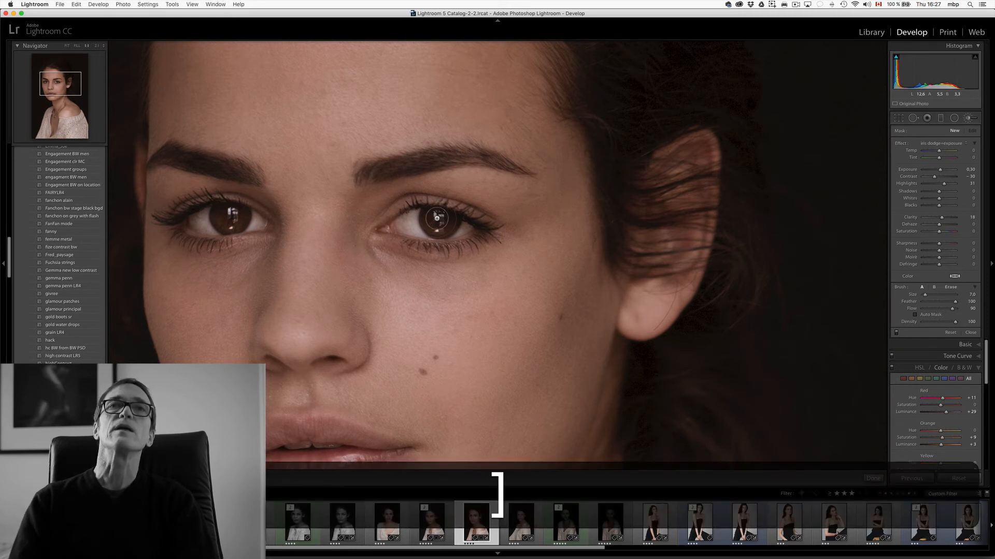
key(bracketleft)
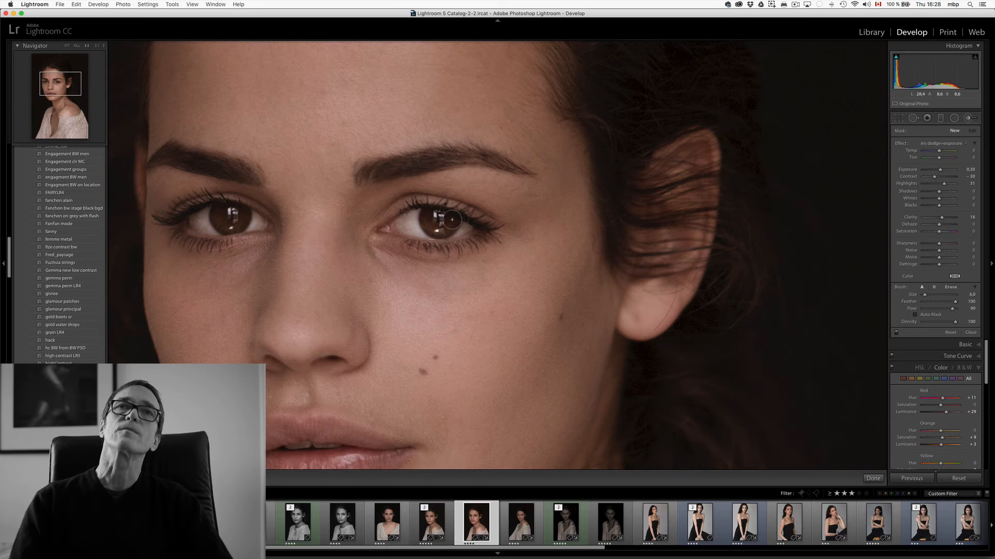
drag(432, 214, 453, 225)
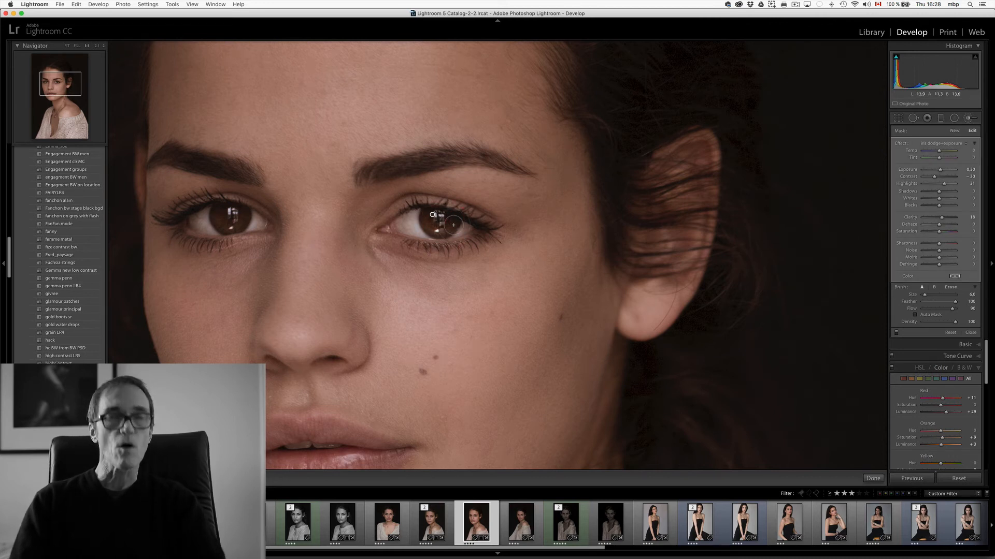
key(o)
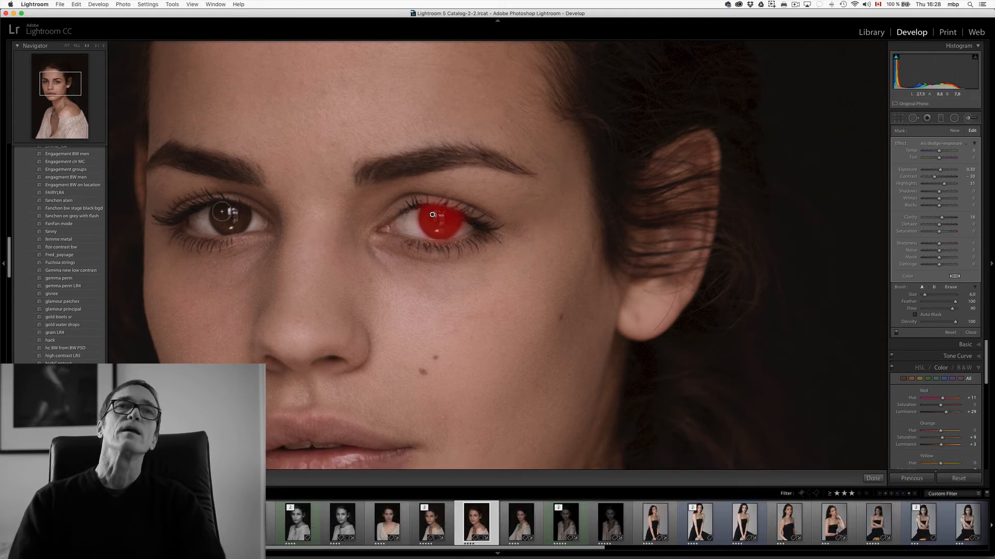
mouse_move(224, 222)
mouse_down()
mouse_move(243, 215)
mouse_move(231, 210)
mouse_move(227, 226)
mouse_move(238, 221)
mouse_move(227, 212)
mouse_move(222, 222)
mouse_up()
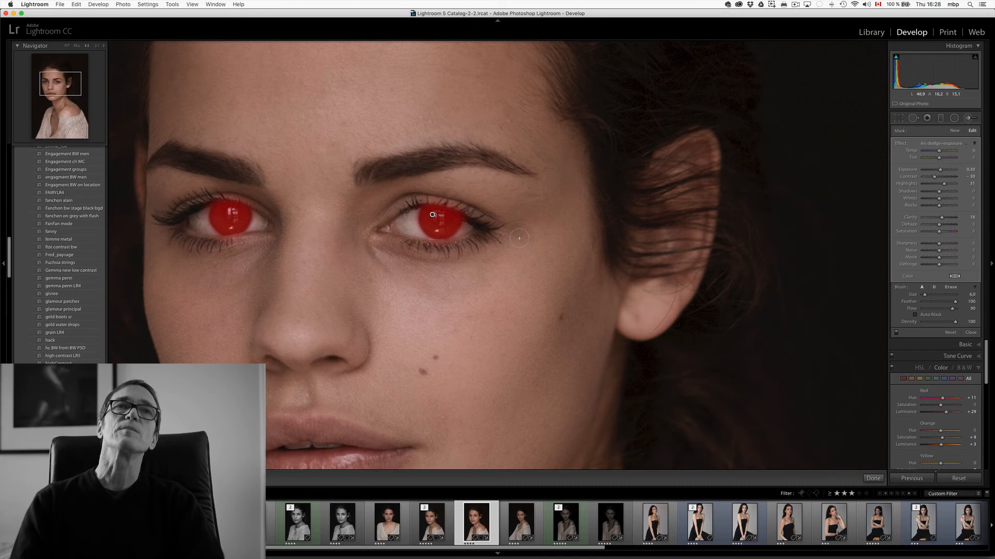
key(o)
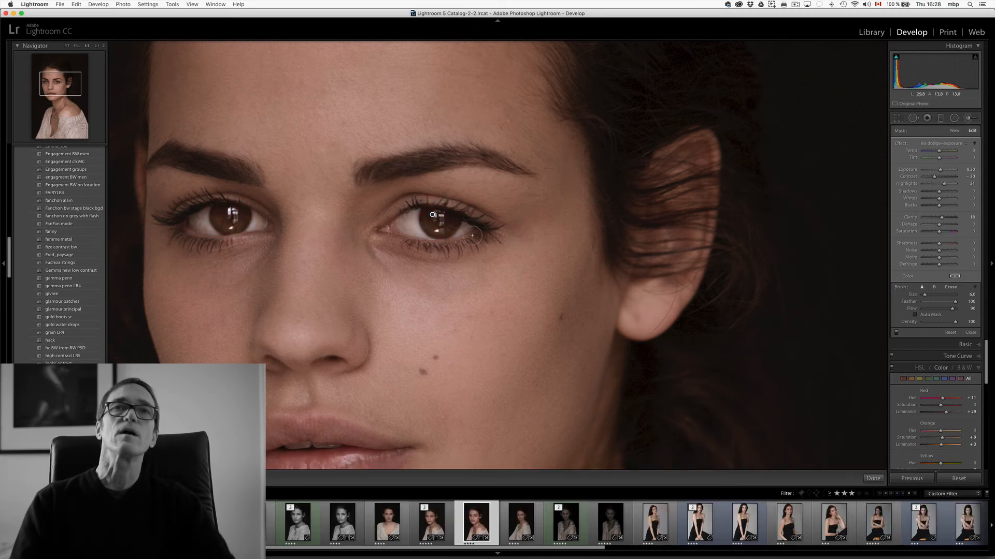
- Erase the iris dodge spill from the lids and eye whites around both irises with a size 2.0 eraser brush
key(alt)
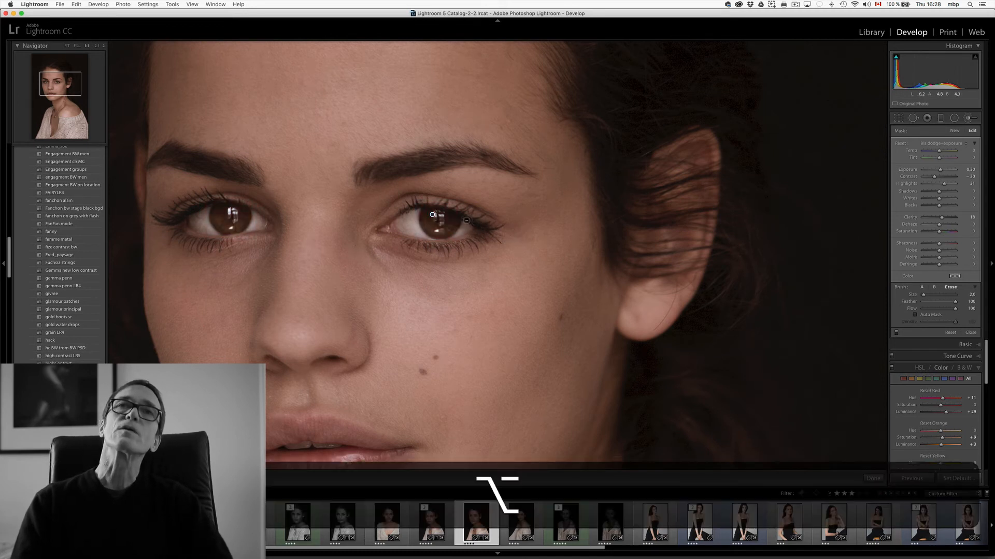
drag(464, 231, 451, 242)
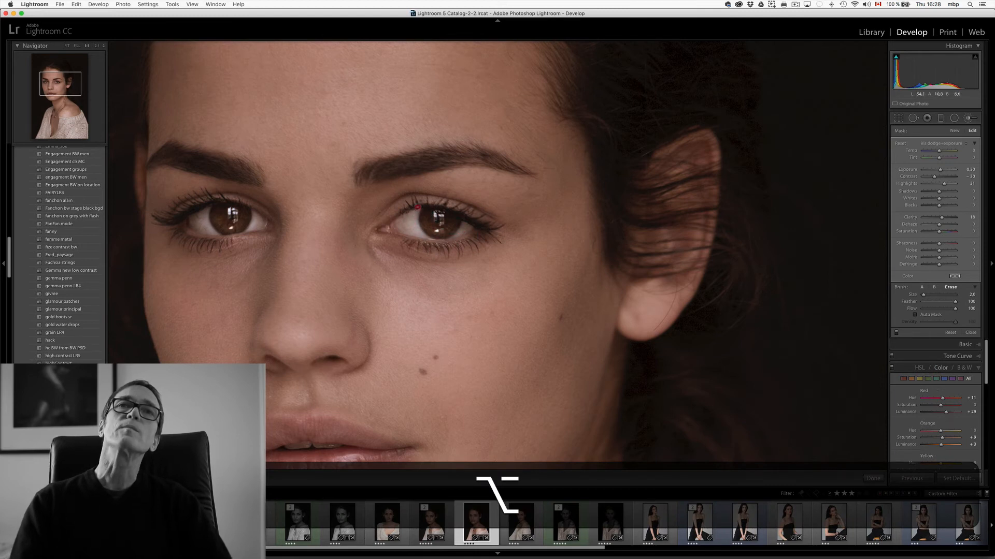
click(406, 222)
click(254, 224)
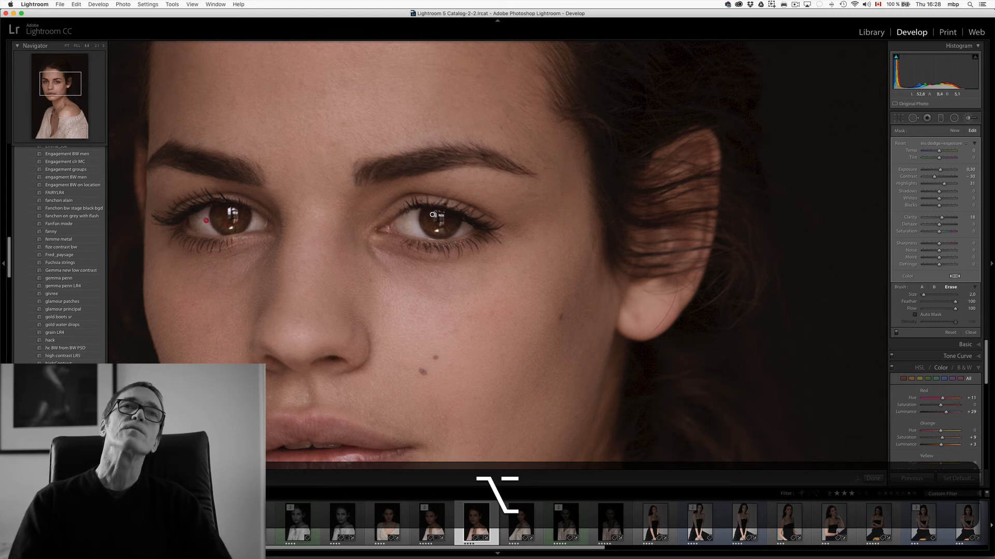
click(211, 198)
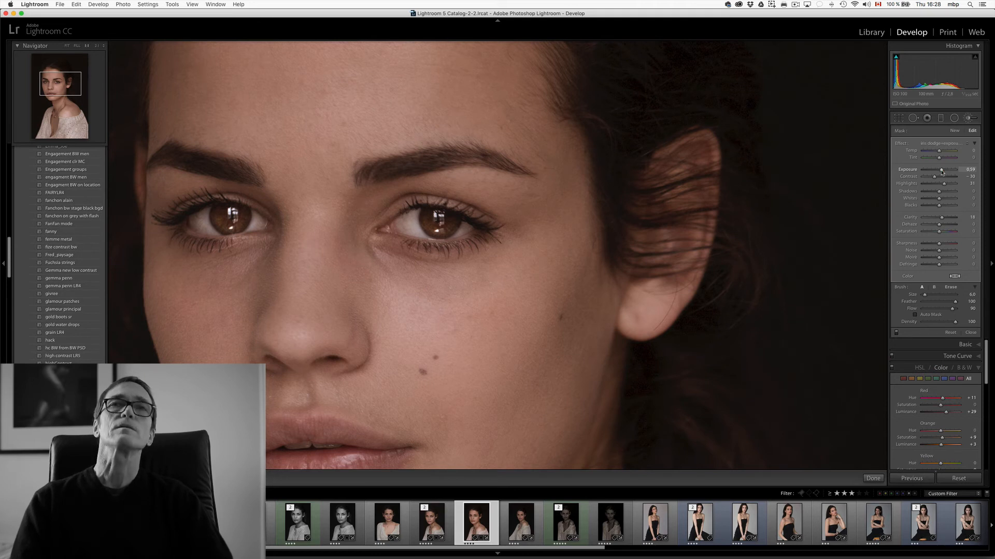
- Set the iris adjustment's exposure to 0.53 and view the whole portrait
click(942, 171)
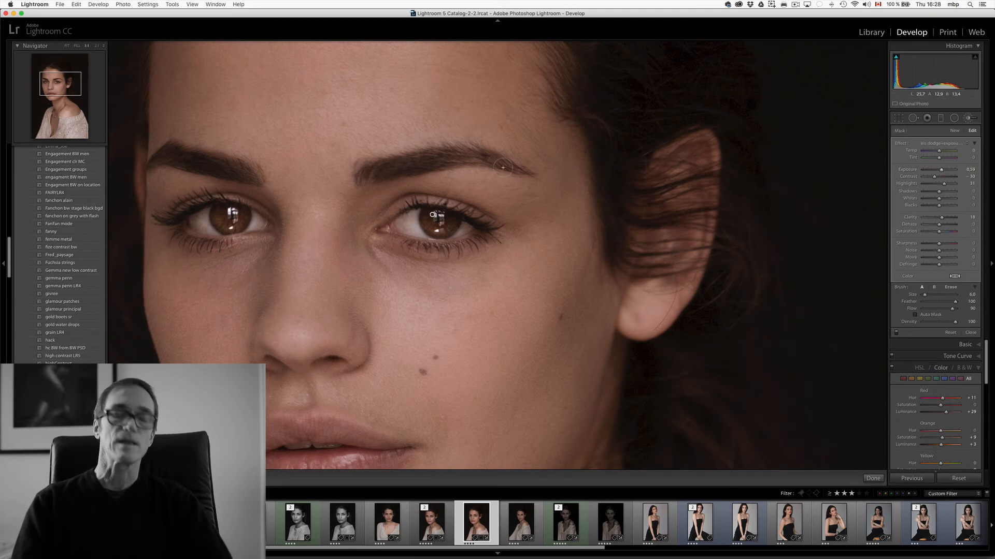
key(super)
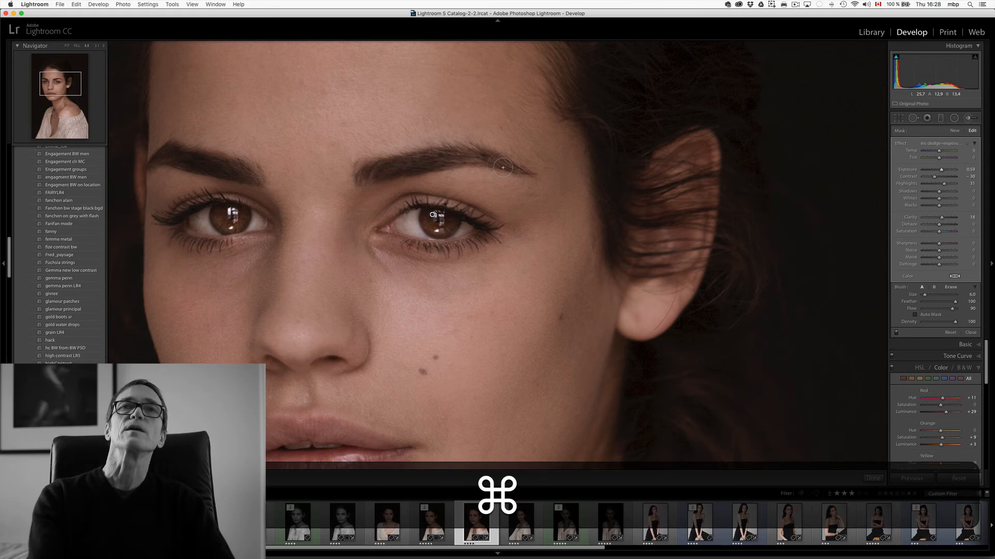
key(super+minus)
key(super+minus)
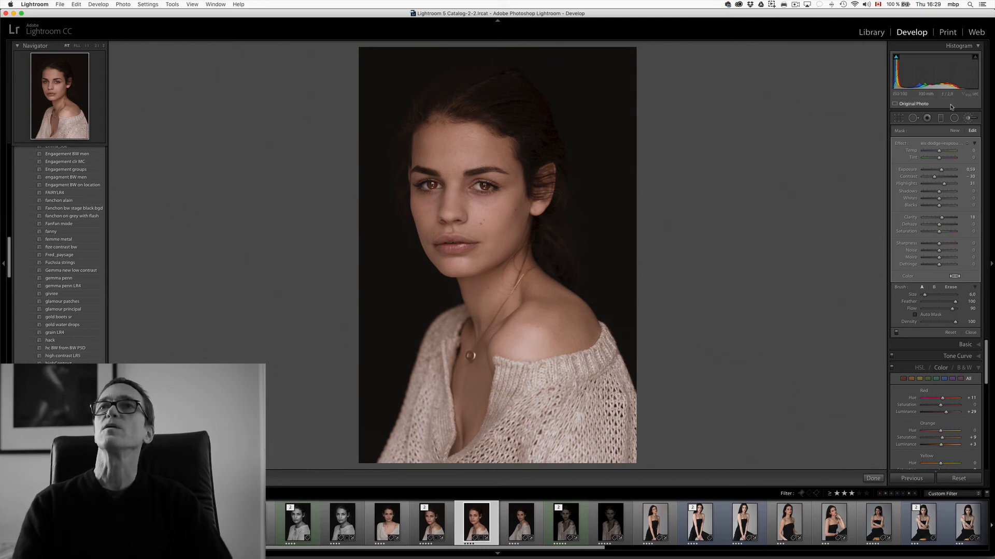
- Start a new brush adjustment using the Exposure effect, with exposure at 0.10 and all other effect sliders at zero
click(954, 131)
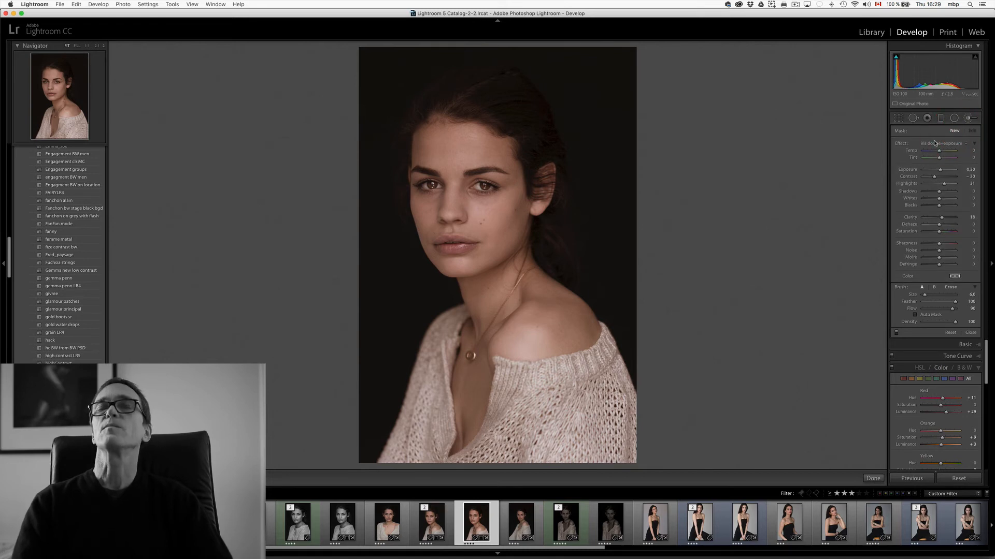
click(933, 145)
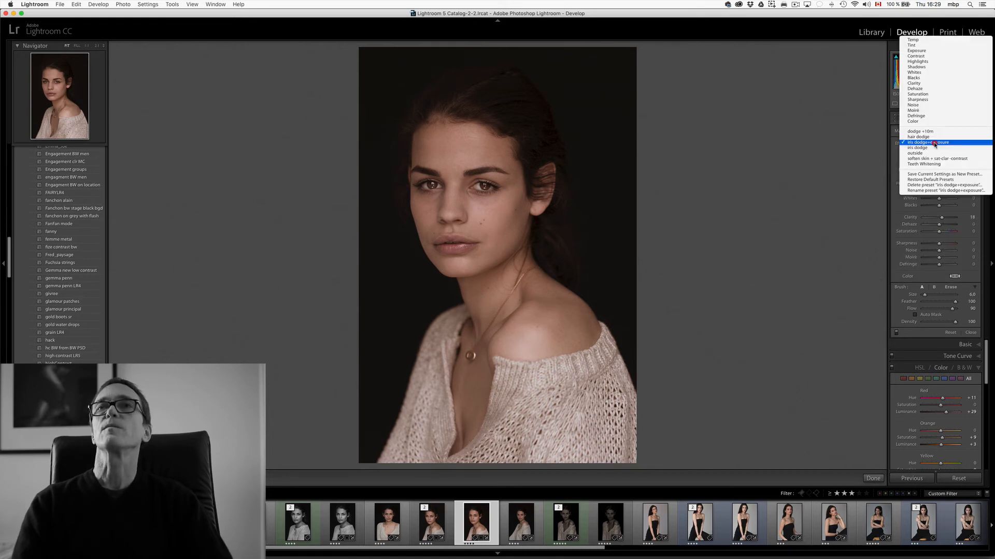
click(929, 39)
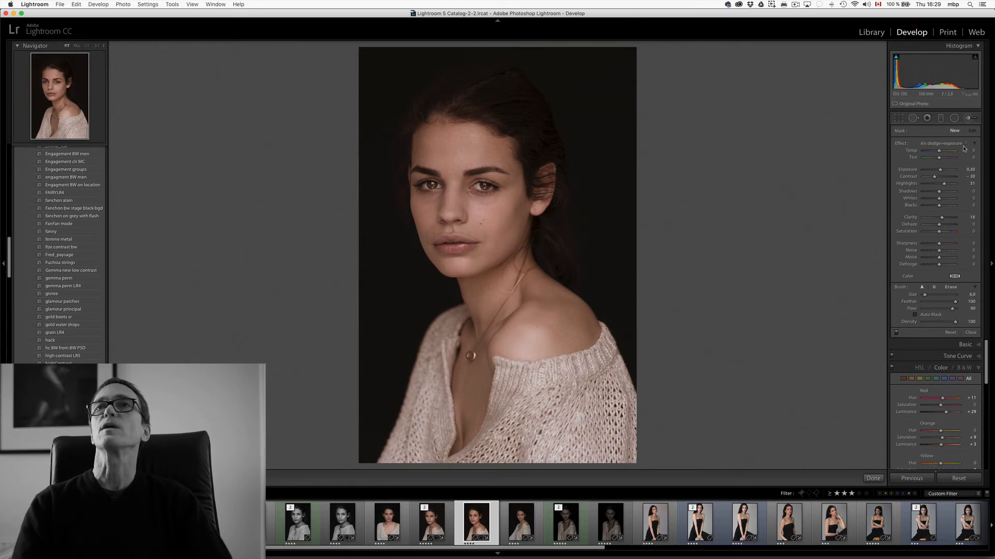
click(942, 143)
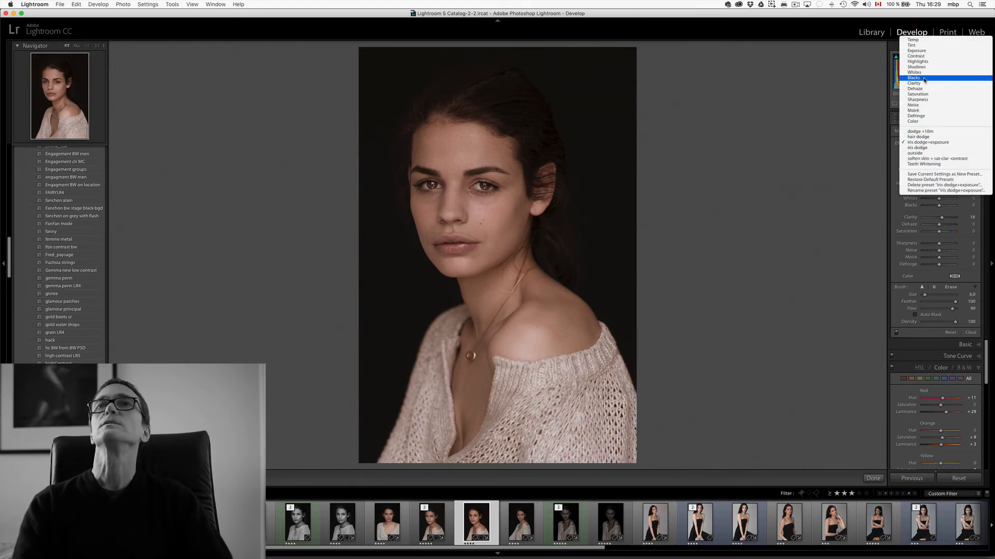
click(924, 51)
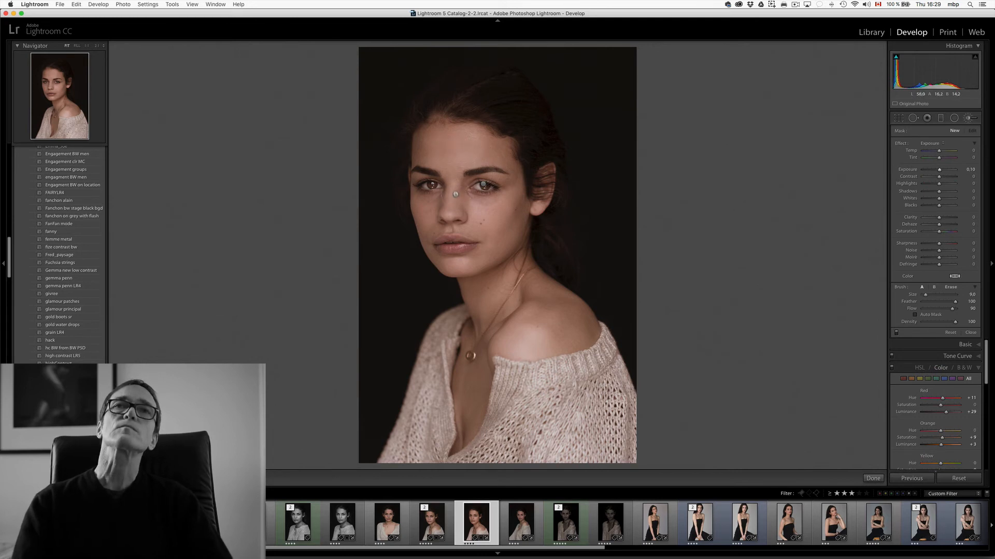
- Brush the exposure lift over the forehead, under-eye areas, cheeks, chin and the skin around the mouth, reducing the brush size for smaller areas
mouse_move(439, 159)
mouse_down()
mouse_move(445, 154)
mouse_move(439, 233)
mouse_move(425, 198)
mouse_up()
drag(442, 234, 433, 203)
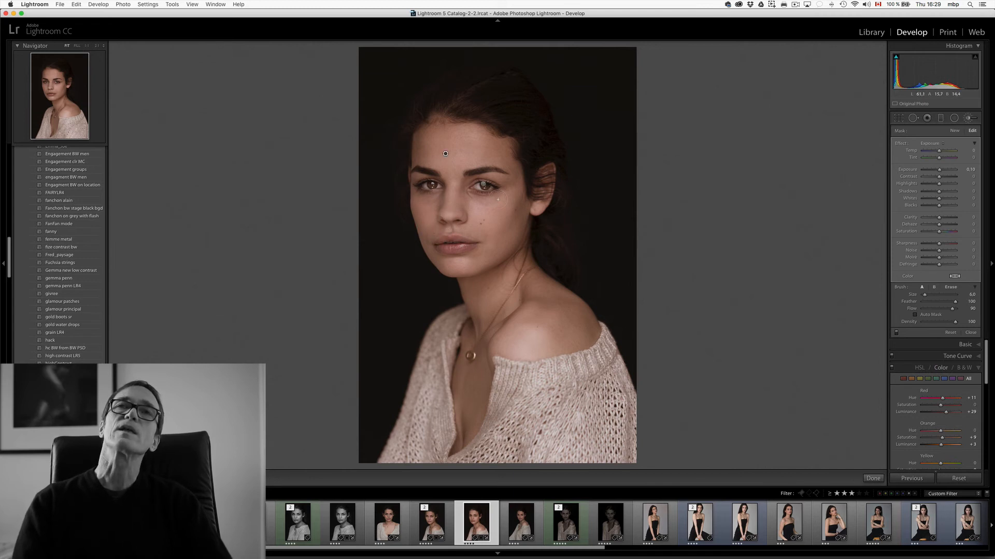
mouse_move(493, 201)
mouse_down()
mouse_move(470, 234)
mouse_move(512, 192)
mouse_up()
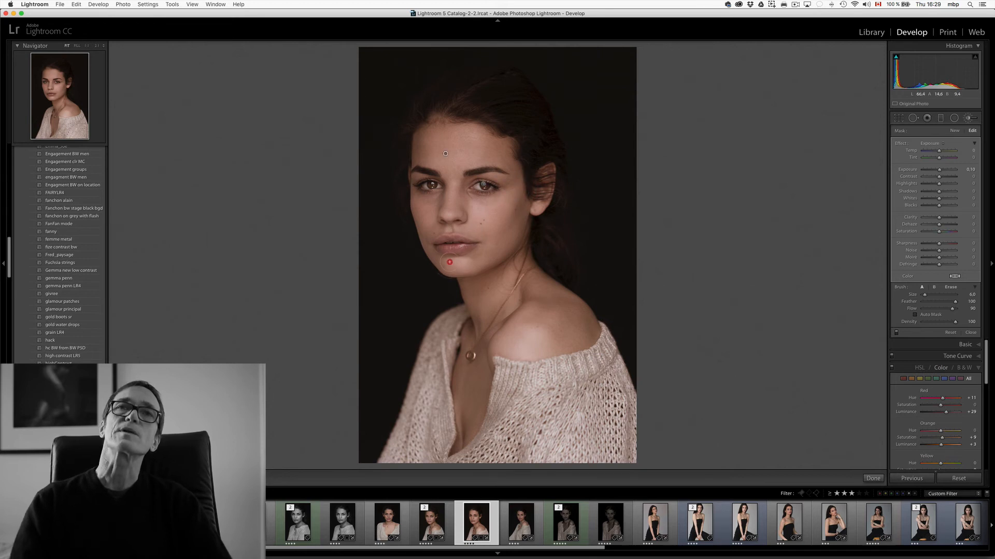
drag(449, 262, 463, 259)
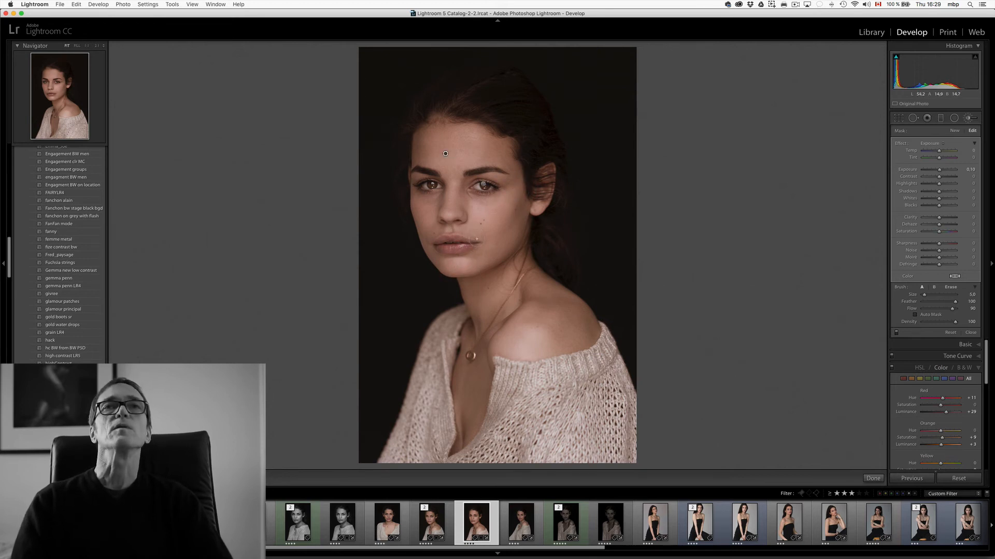
click(446, 230)
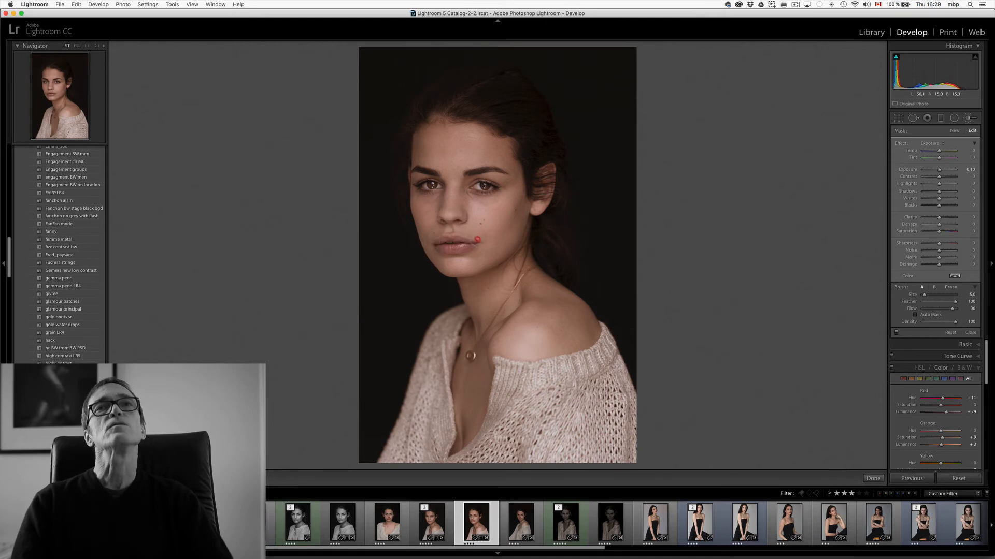
click(478, 240)
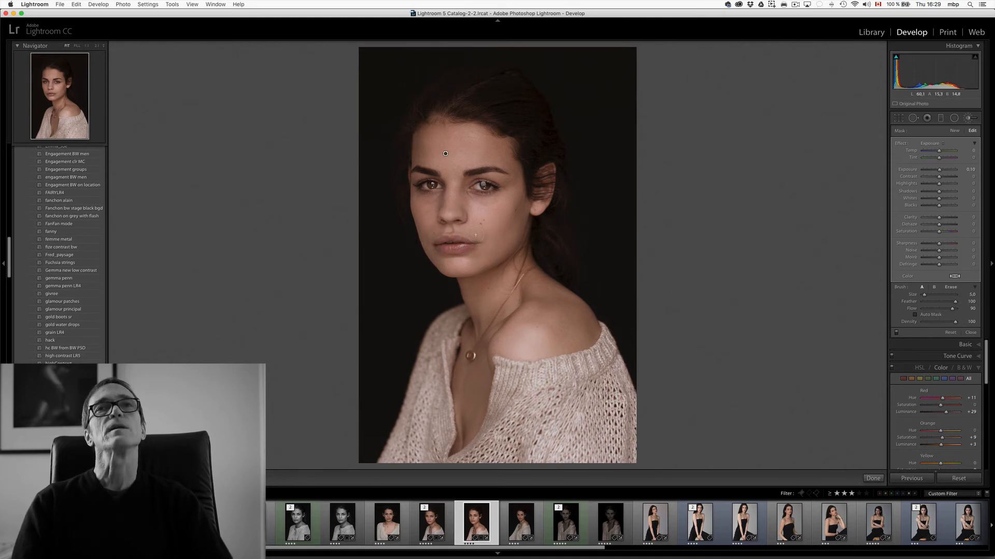
click(438, 232)
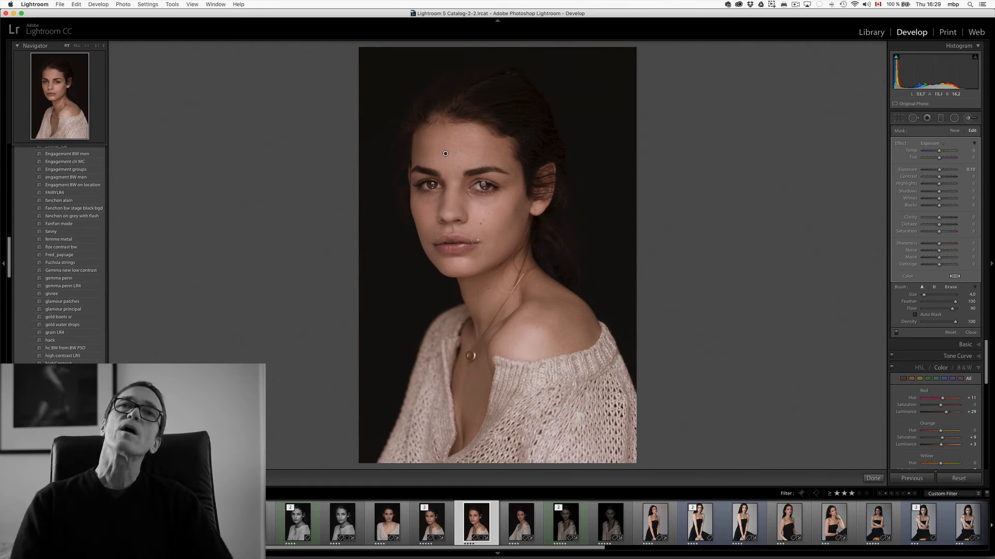
- Dodge the skin from the mouth corner up to the outer eye, plus the chin and jaw, with a size 4.0 brush
mouse_move(472, 237)
mouse_down()
mouse_move(435, 245)
mouse_move(465, 248)
mouse_move(441, 247)
mouse_move(463, 262)
mouse_move(449, 264)
mouse_move(514, 183)
mouse_up()
click(451, 265)
click(479, 232)
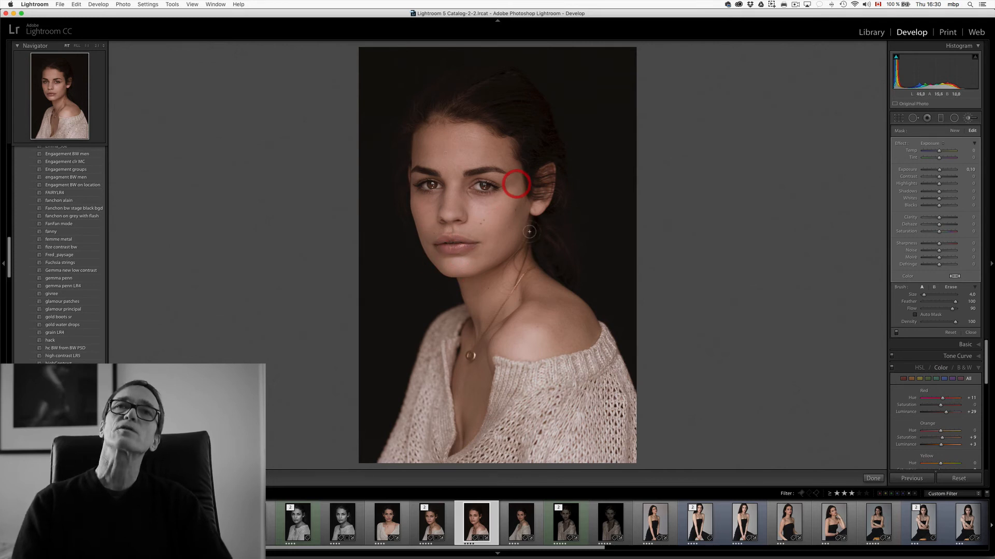
click(490, 256)
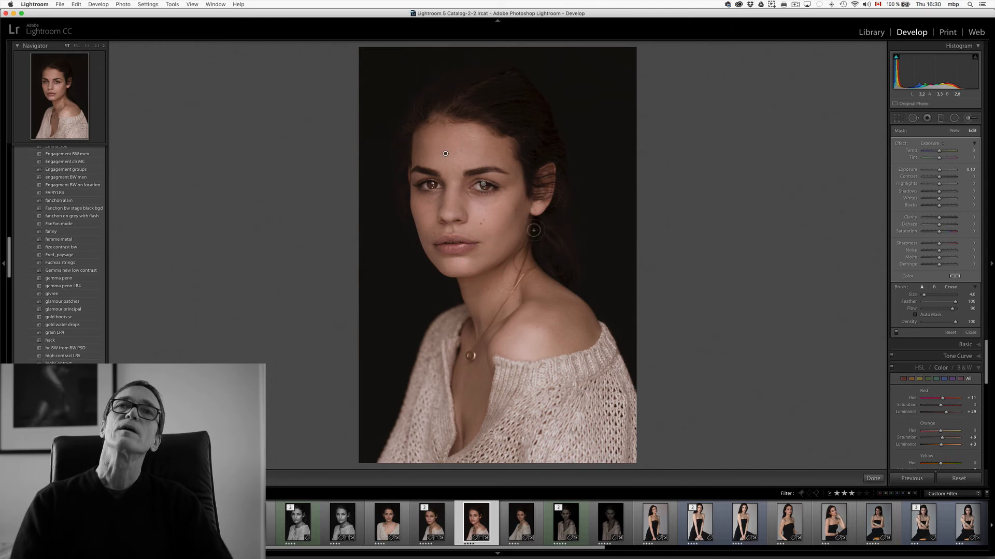
click(463, 260)
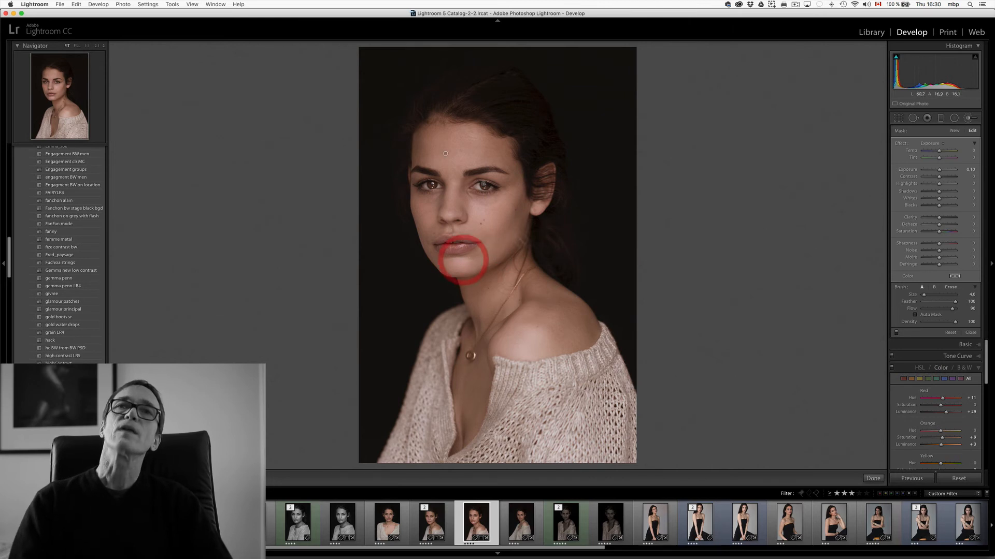
- Enlarge the brush and dodge the bare shoulder and collarbone
key(bracketright)
key(bracketright)
key(bracketright)
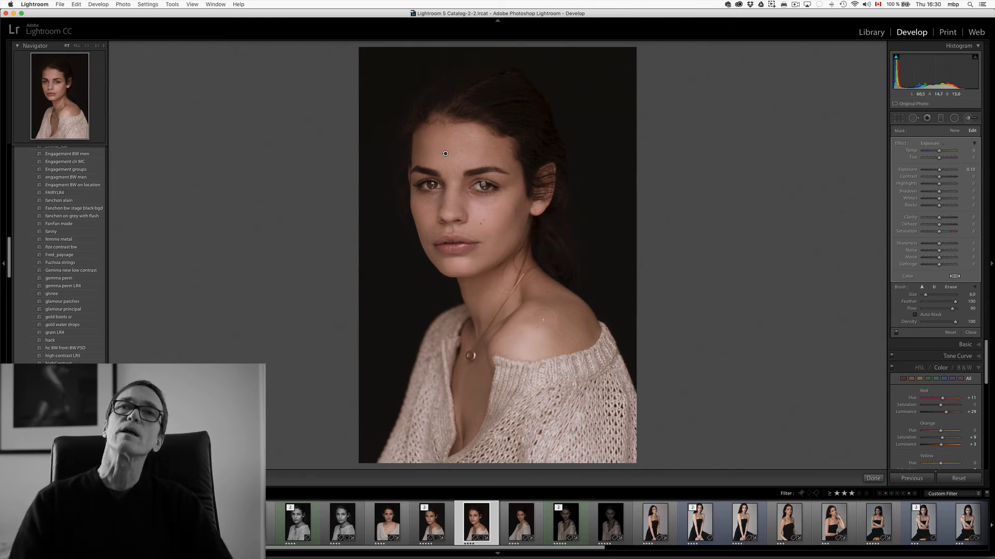
click(536, 330)
click(493, 310)
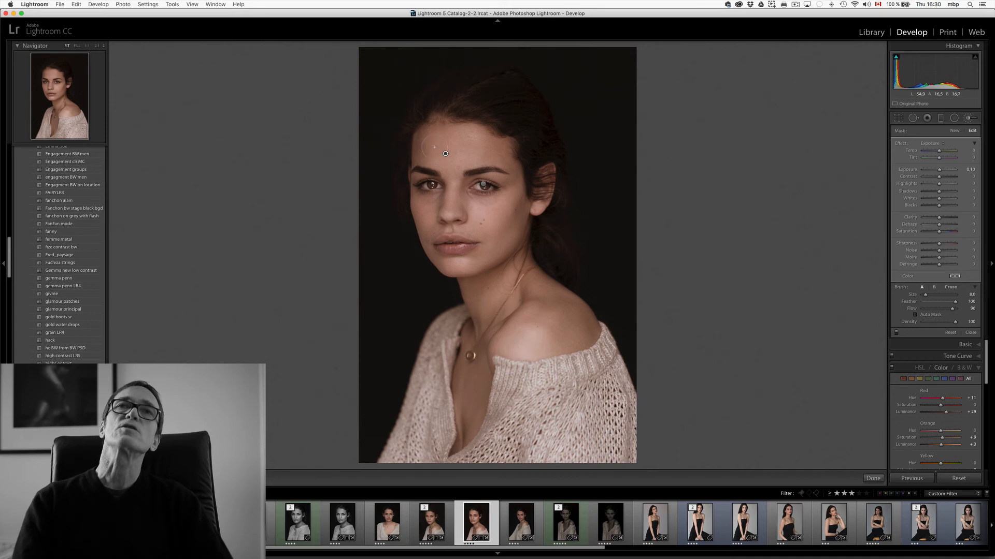
- Dodge the upper forehead, both eye and brow areas, the shadow-side cheek and the upper lip, using a smaller brush for the details
click(437, 133)
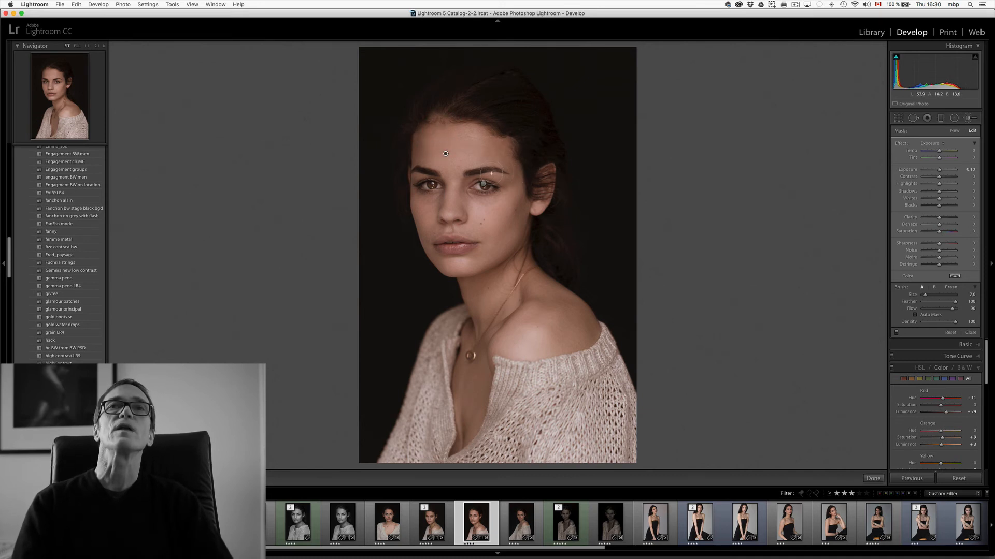
click(481, 188)
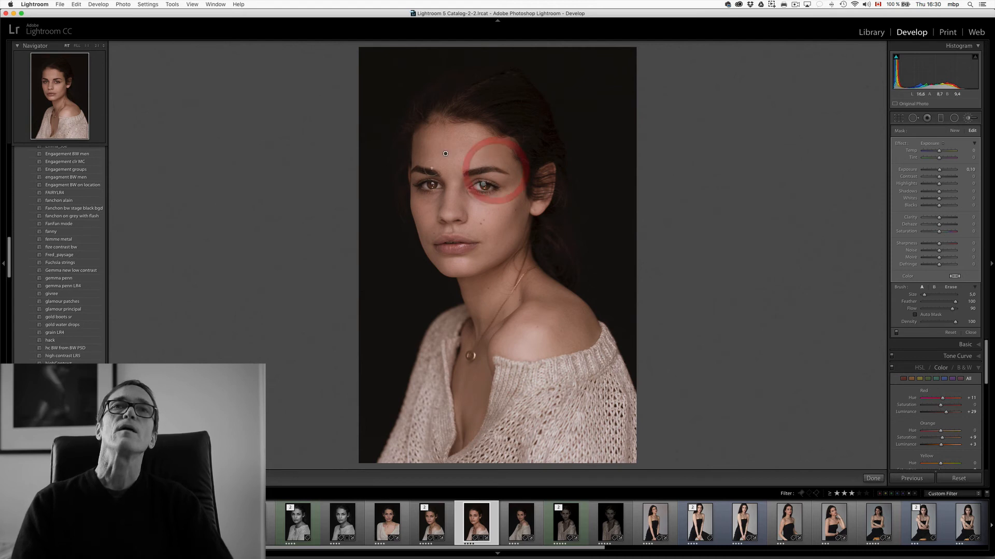
click(428, 166)
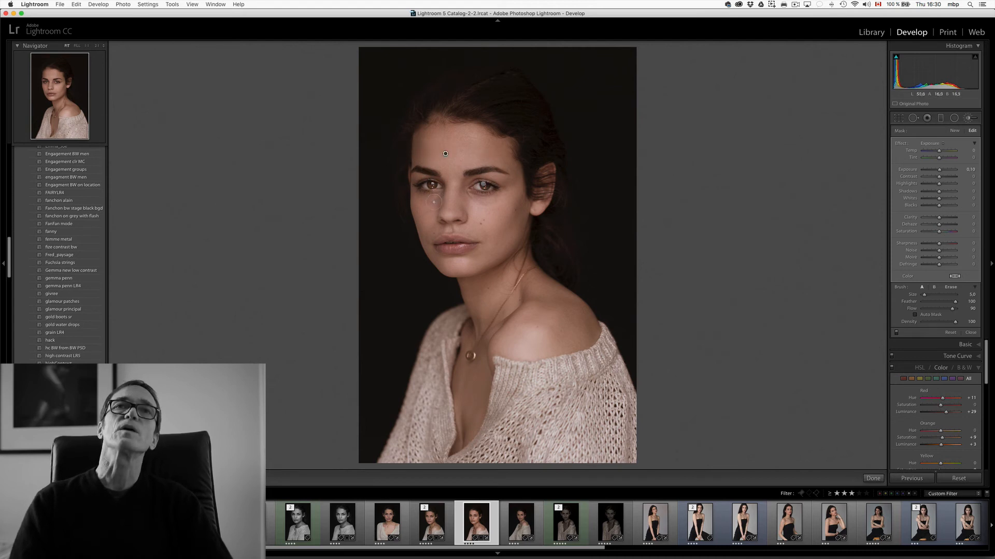
drag(433, 216, 441, 259)
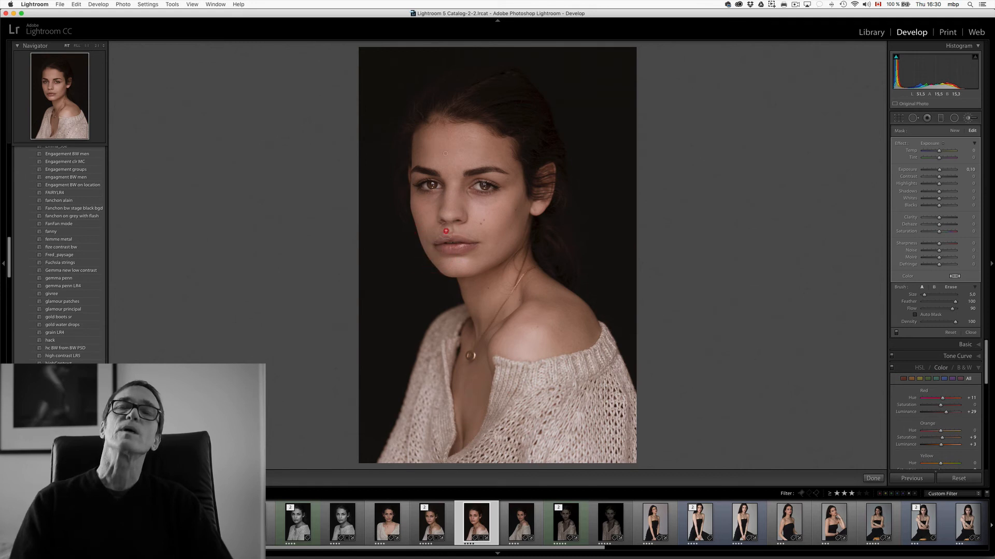
click(446, 231)
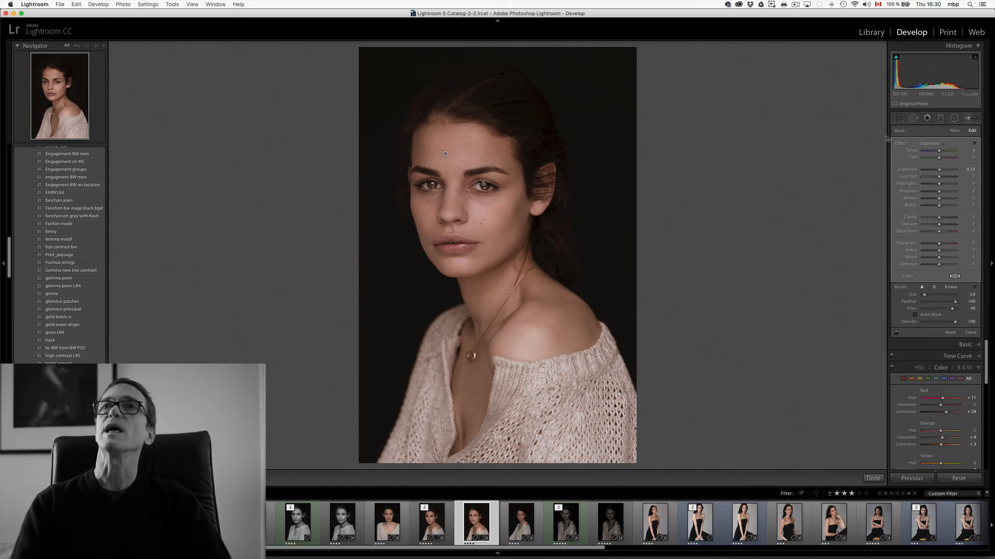
- Start a new brush adjustment with exposure at -0.10 and darken the jawline and the outer edges of both cheeks
click(955, 133)
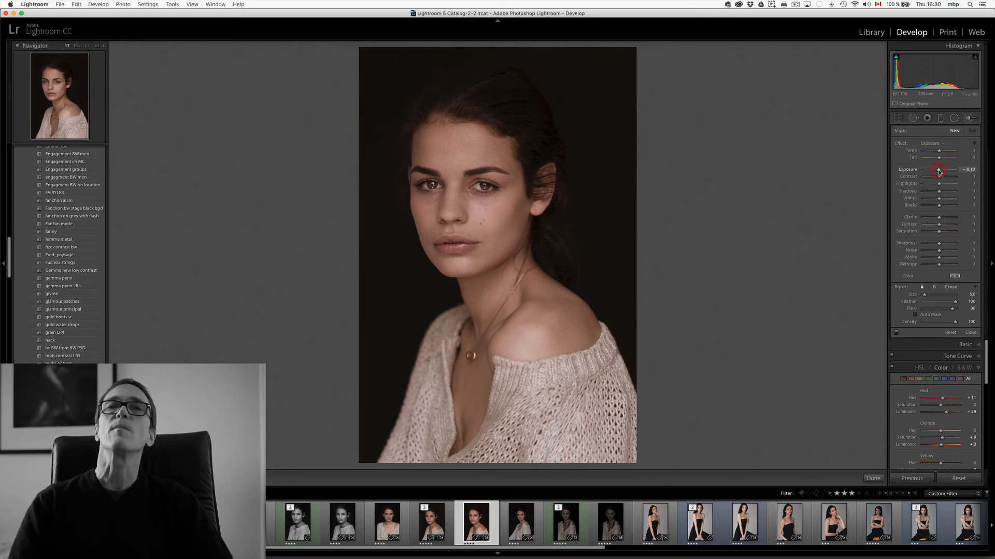
mouse_move(525, 198)
mouse_down()
mouse_move(509, 225)
mouse_move(525, 197)
mouse_move(494, 226)
mouse_move(483, 275)
mouse_move(470, 281)
mouse_move(506, 260)
mouse_move(495, 275)
mouse_move(463, 283)
mouse_move(514, 260)
mouse_up()
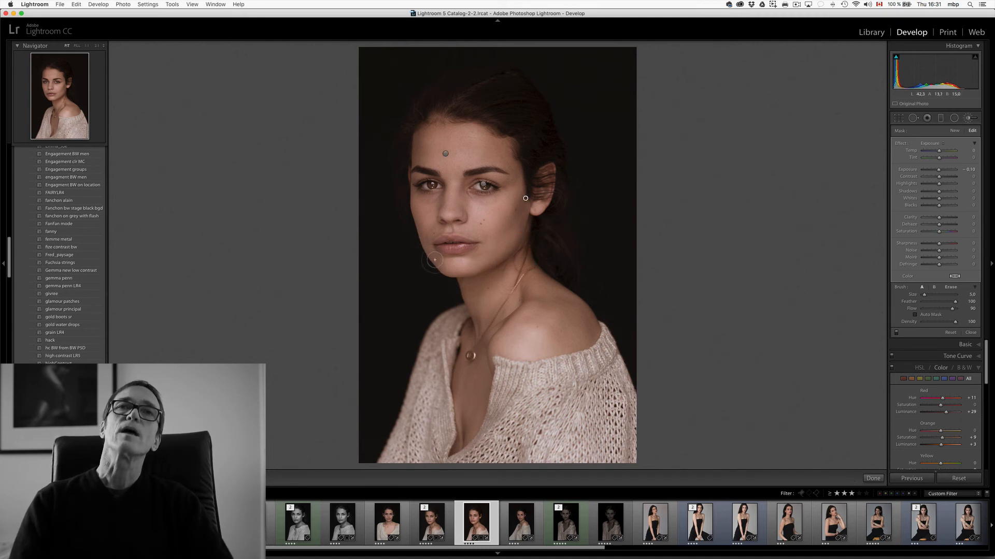
mouse_move(435, 259)
mouse_down()
mouse_move(412, 207)
mouse_move(424, 243)
mouse_up()
drag(408, 202, 416, 164)
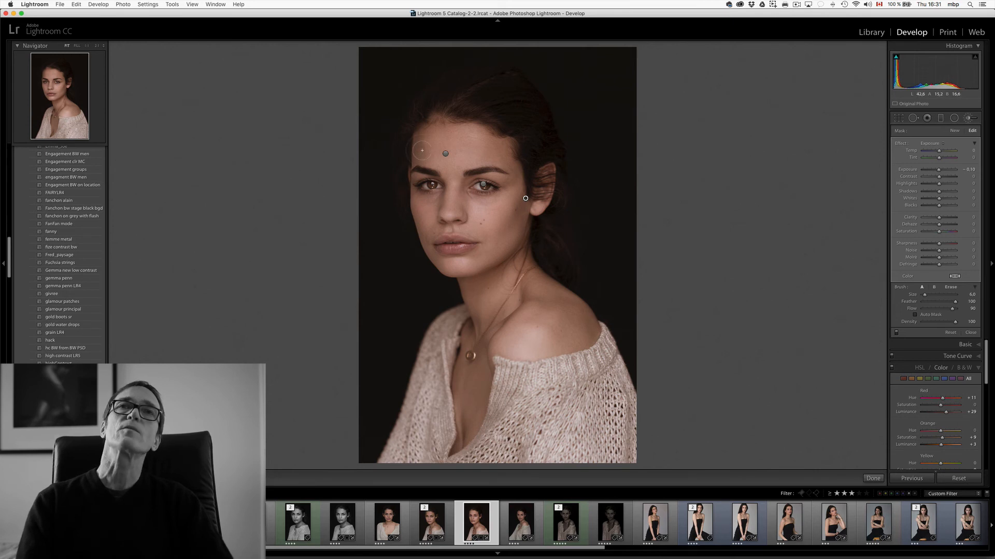
- Burn the forehead edges along the hairline, the temples and the area between the brows with a size 6.0 brush
drag(417, 150, 429, 132)
click(426, 140)
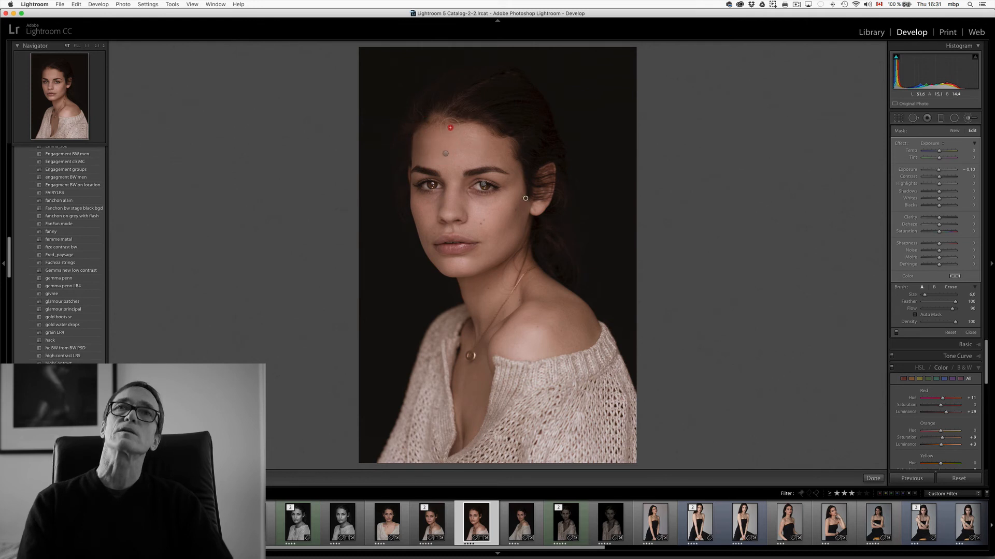
click(492, 143)
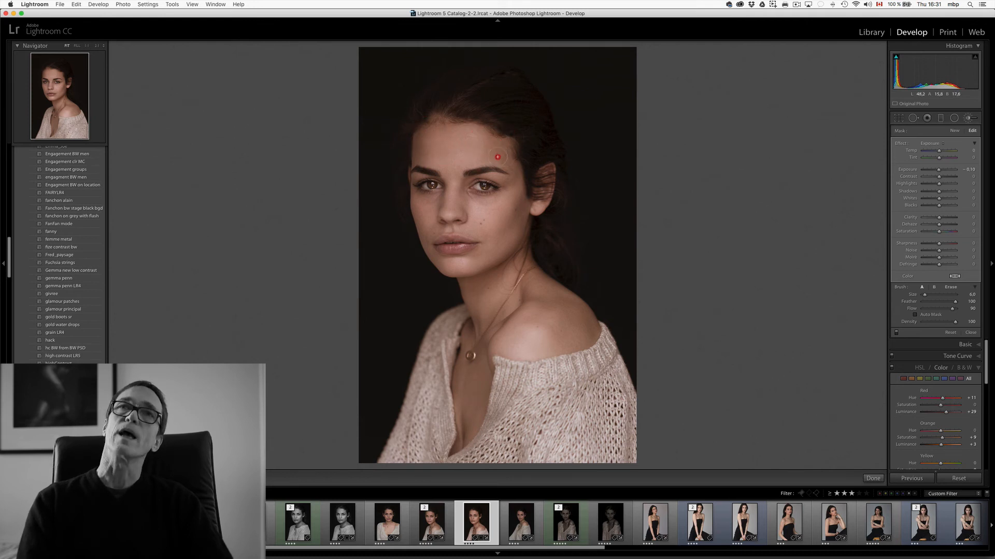
click(502, 145)
click(487, 150)
drag(487, 150, 502, 140)
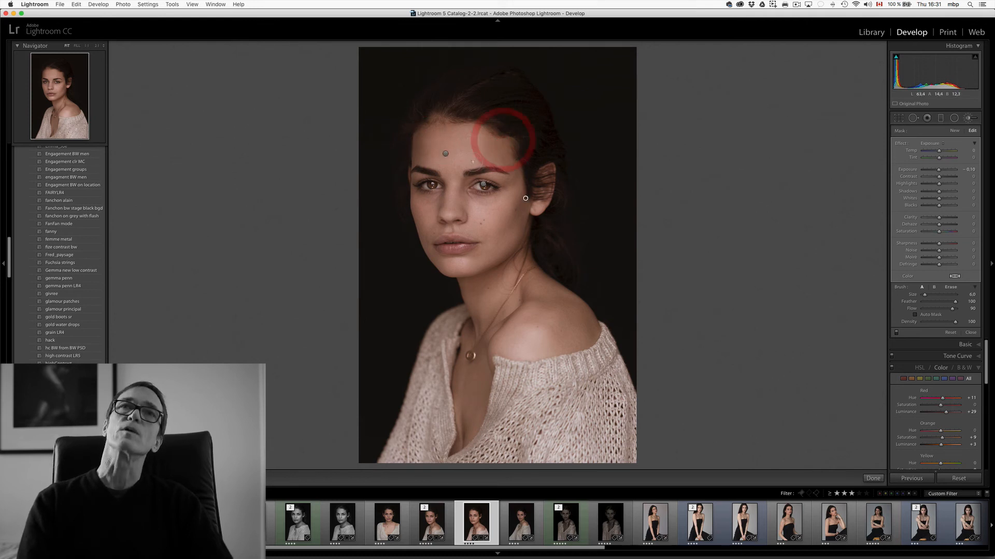
click(464, 169)
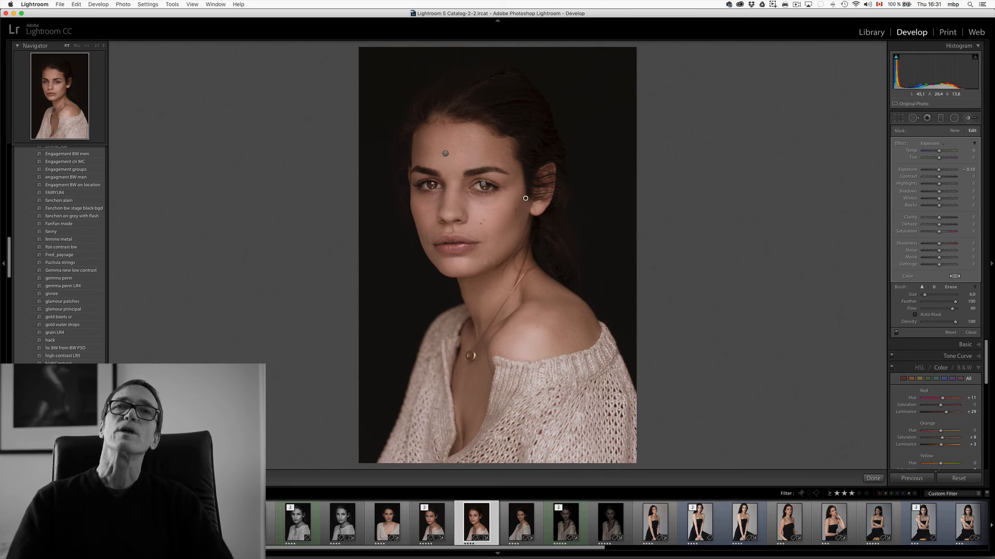
- Burn the front of the neck, the upper chest, the shoulder edge and the side of the neck with the size 6.0 brush
click(474, 309)
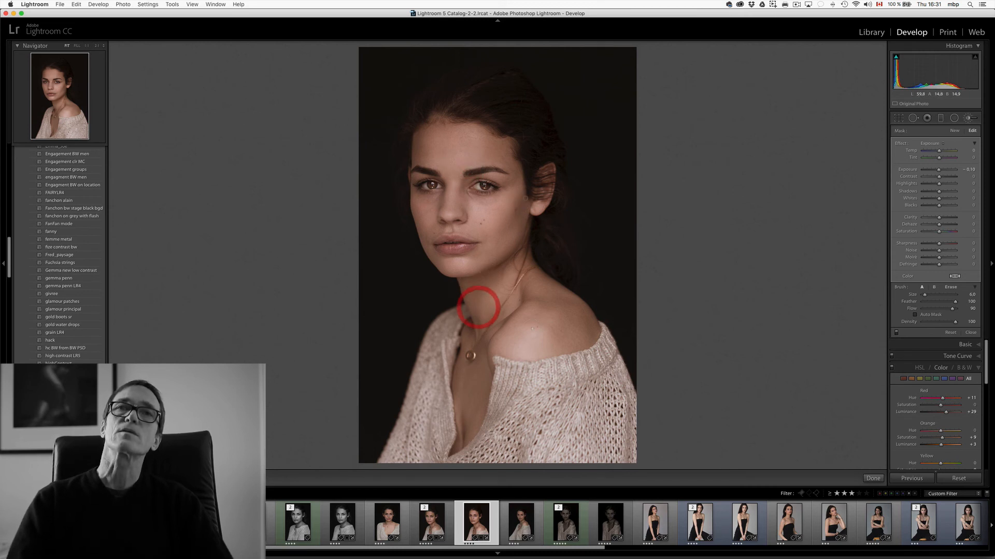
click(495, 385)
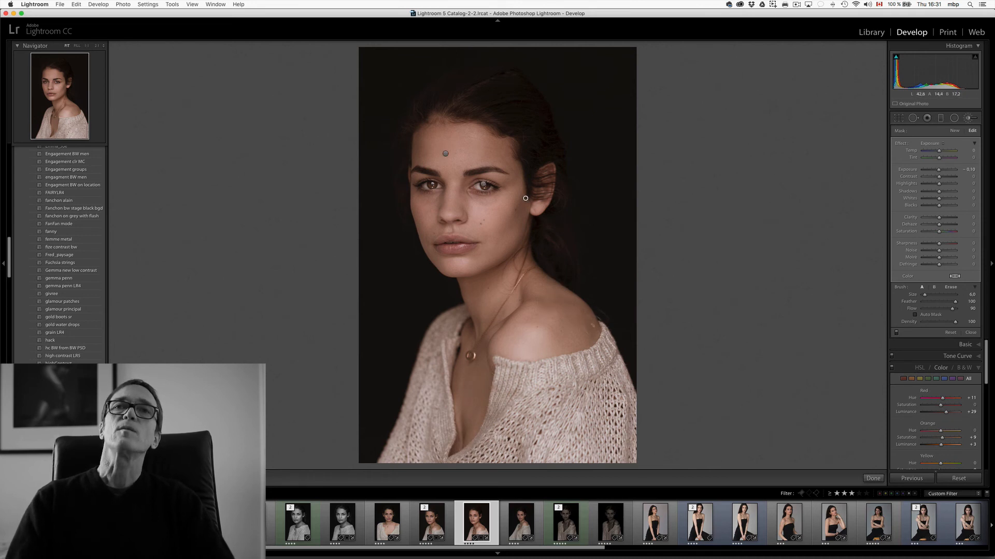
click(571, 307)
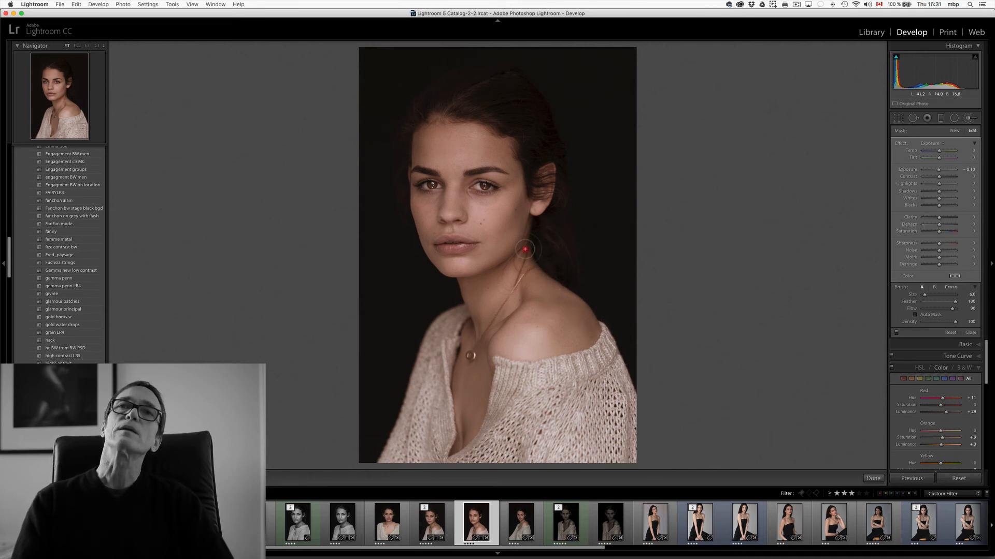
click(524, 242)
- Reduce the brush size to 5.0 and burn below the jaw, the shadow-side cheek, the temple and both sides of the forehead hairline
key(bracketleft)
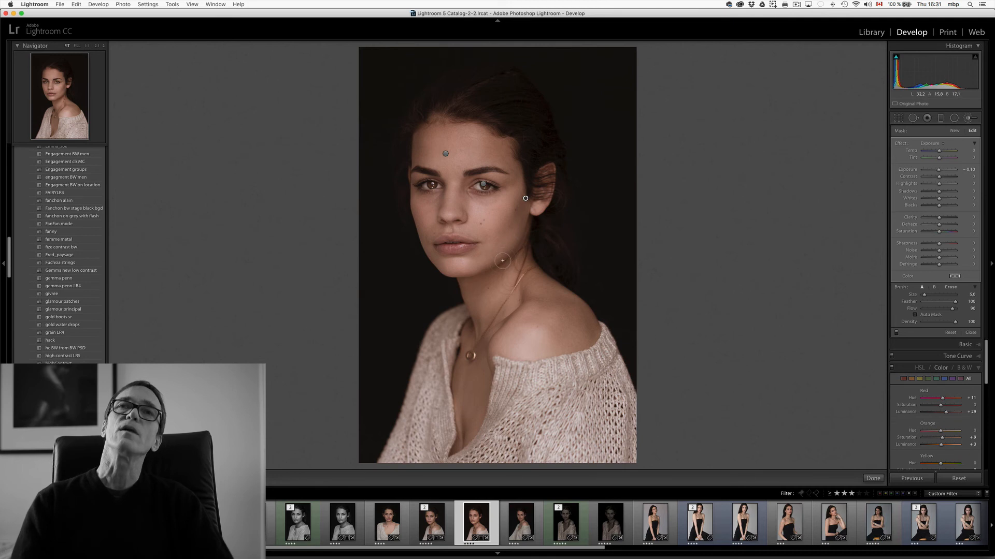
click(475, 281)
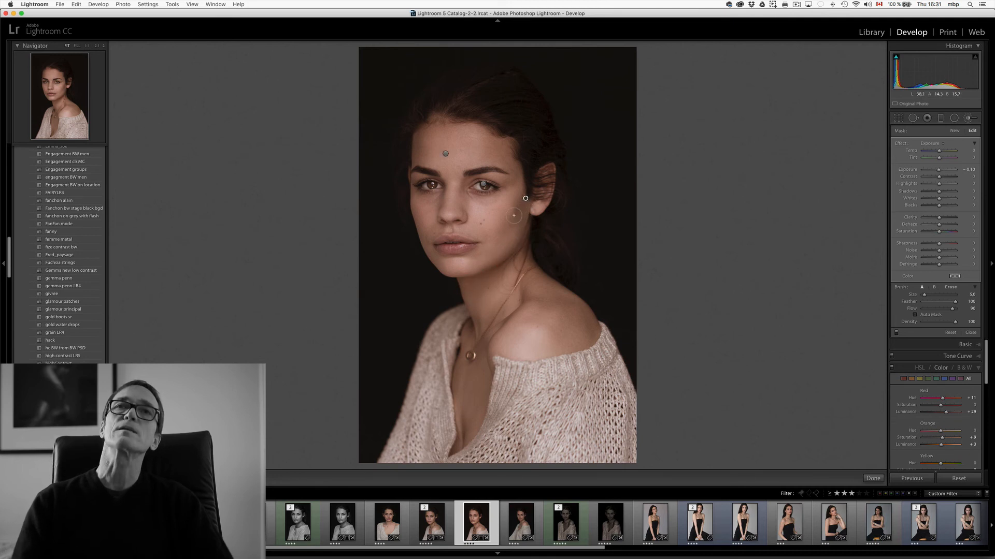
drag(509, 222, 499, 228)
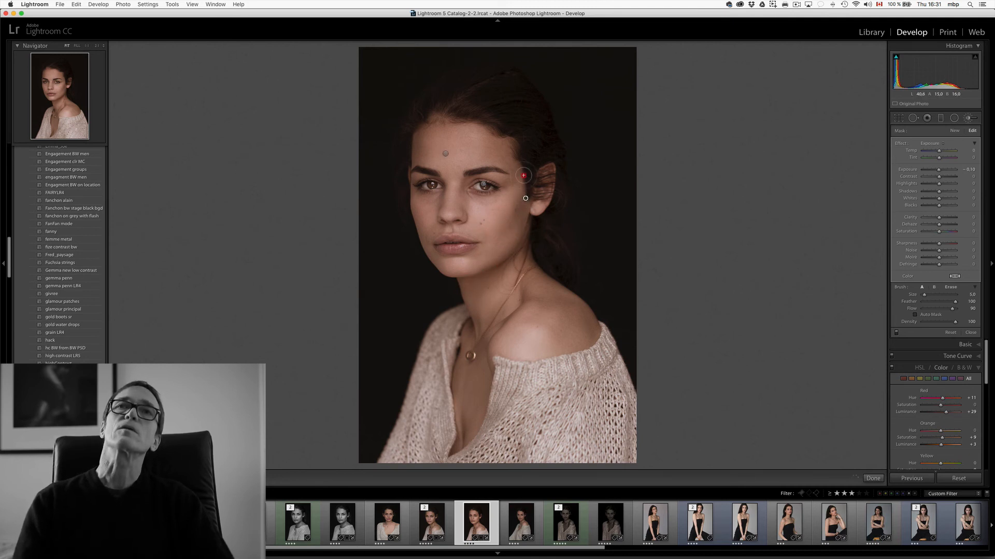
click(509, 134)
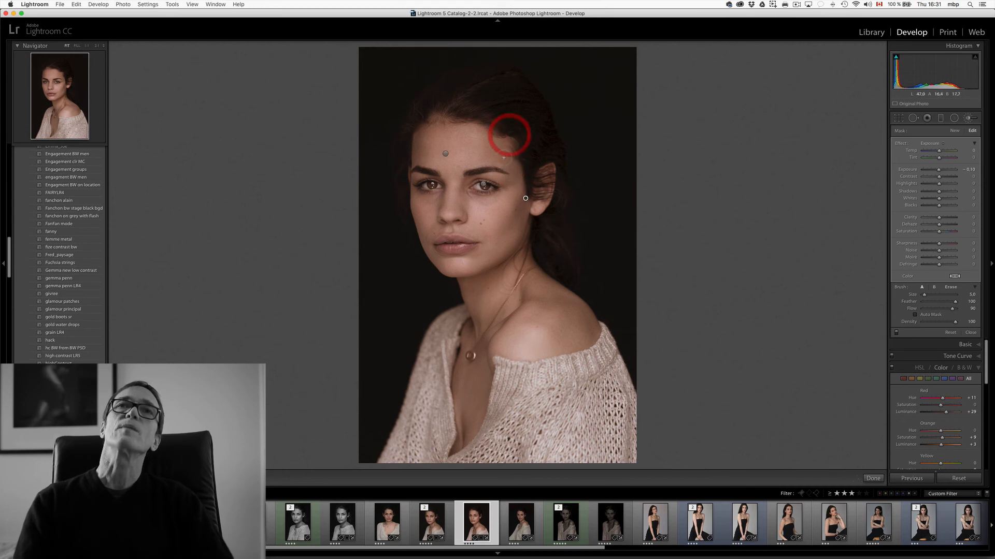
click(417, 141)
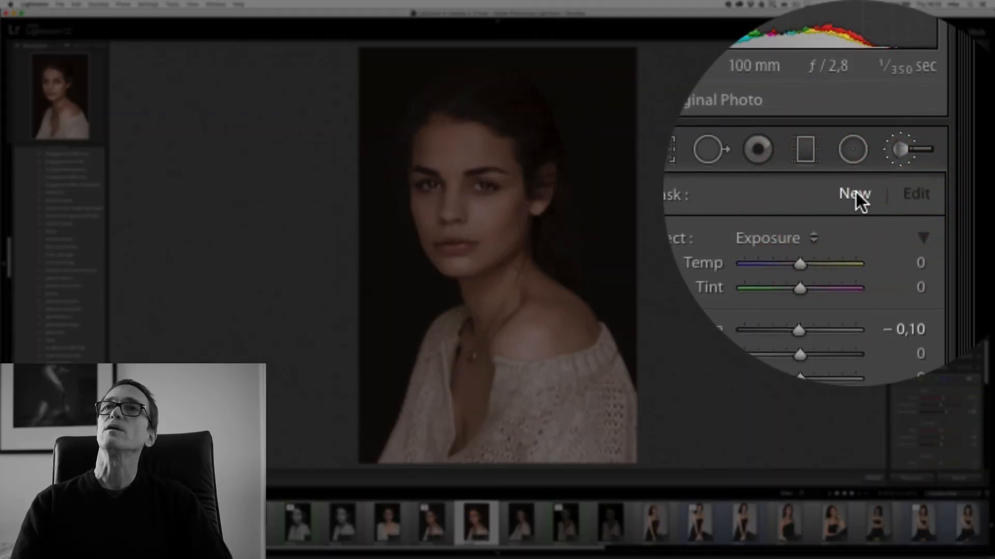
- Apply the hair dodge preset to a new brush adjustment and dodge the hair above the forehead
click(800, 238)
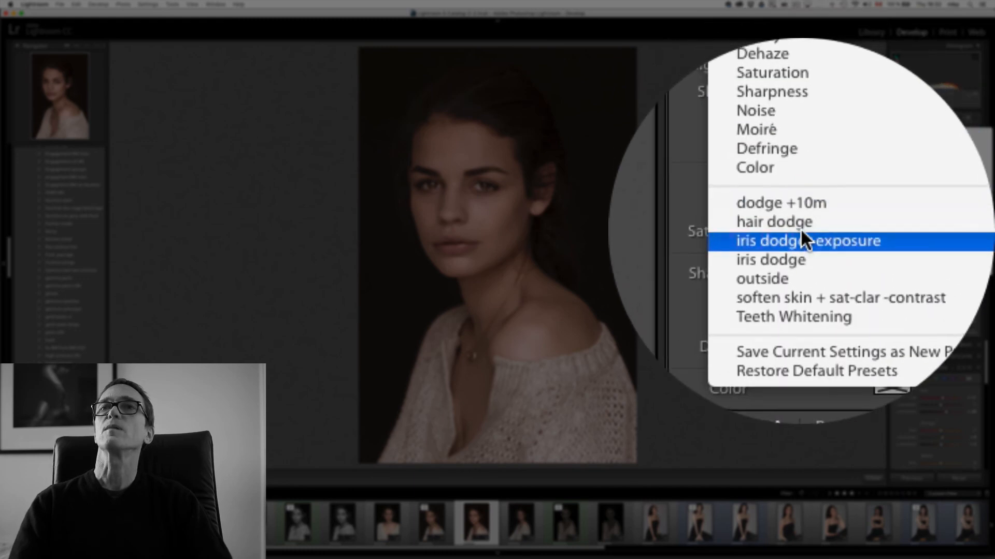
click(800, 225)
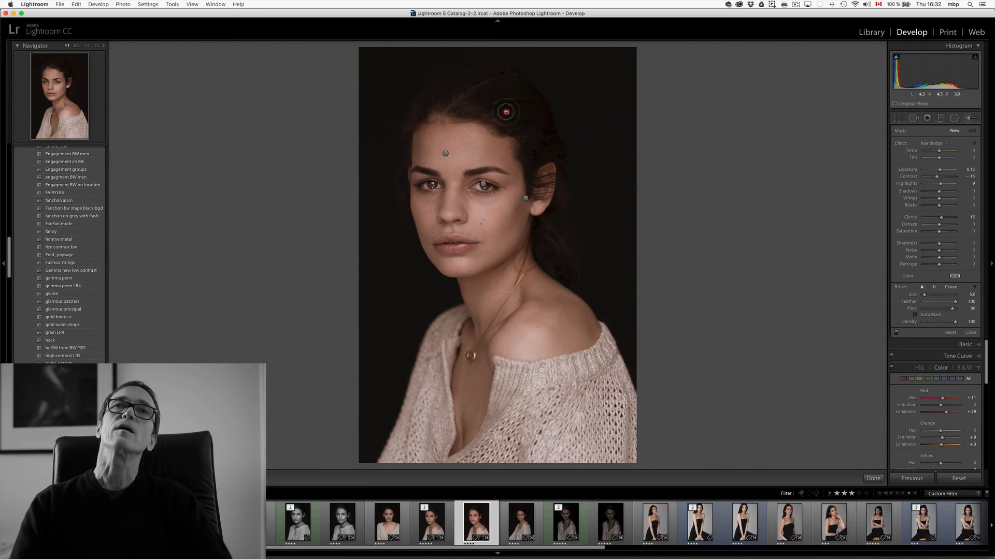
mouse_move(507, 112)
mouse_down()
mouse_move(485, 110)
mouse_move(523, 124)
mouse_move(515, 95)
mouse_move(497, 102)
mouse_move(522, 108)
mouse_move(538, 153)
mouse_move(519, 107)
mouse_up()
- Set the brush size to 4.0 and dodge the hair behind the ear and neck, beside the face and over the crown
scroll(520, 105, up, 2)
scroll(553, 231, down, 3)
mouse_move(555, 241)
mouse_down()
mouse_move(564, 259)
mouse_move(550, 260)
mouse_move(547, 238)
mouse_move(566, 274)
mouse_up()
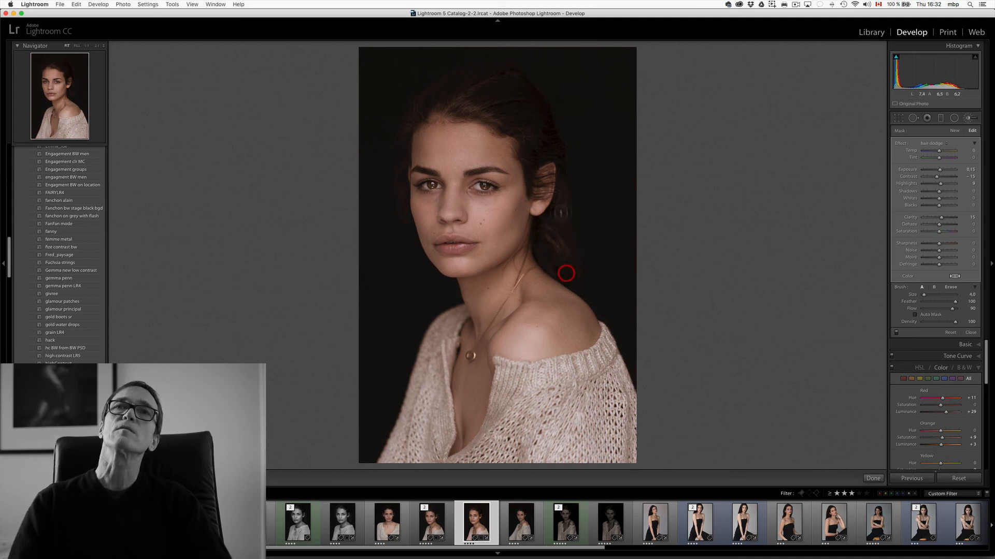
drag(562, 197, 563, 180)
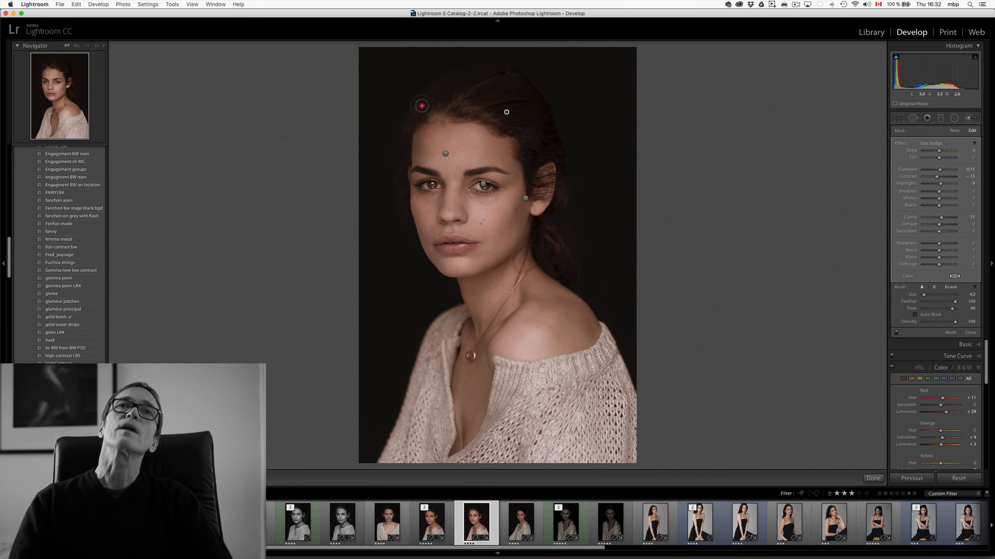
drag(483, 75, 501, 59)
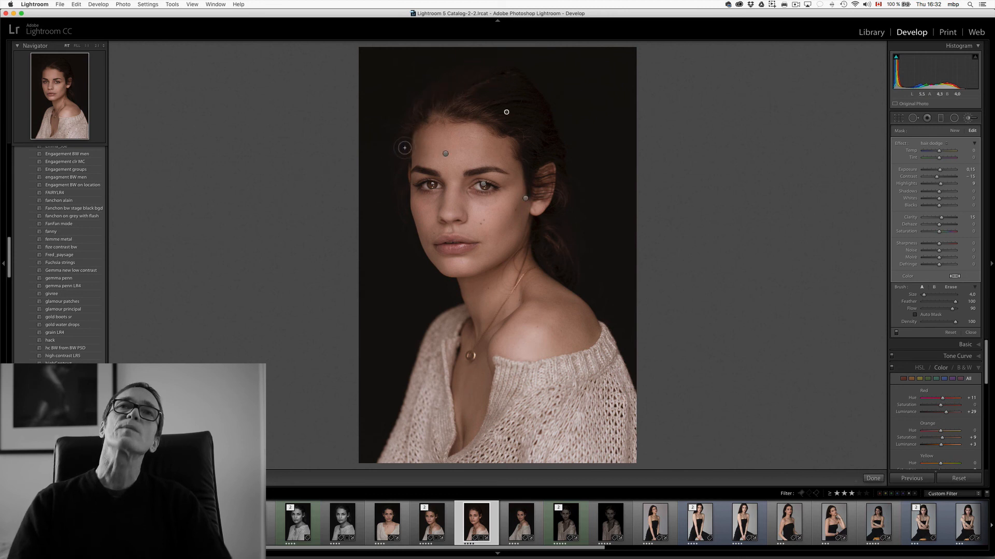
mouse_move(407, 186)
mouse_down()
mouse_move(402, 147)
mouse_move(415, 124)
mouse_up()
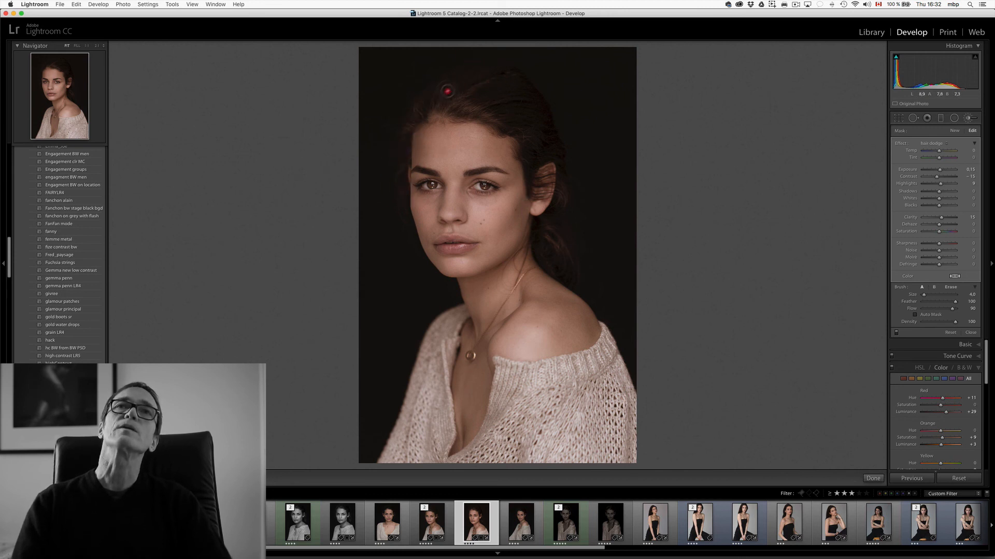
mouse_move(488, 78)
mouse_down()
mouse_move(510, 89)
mouse_move(488, 91)
mouse_up()
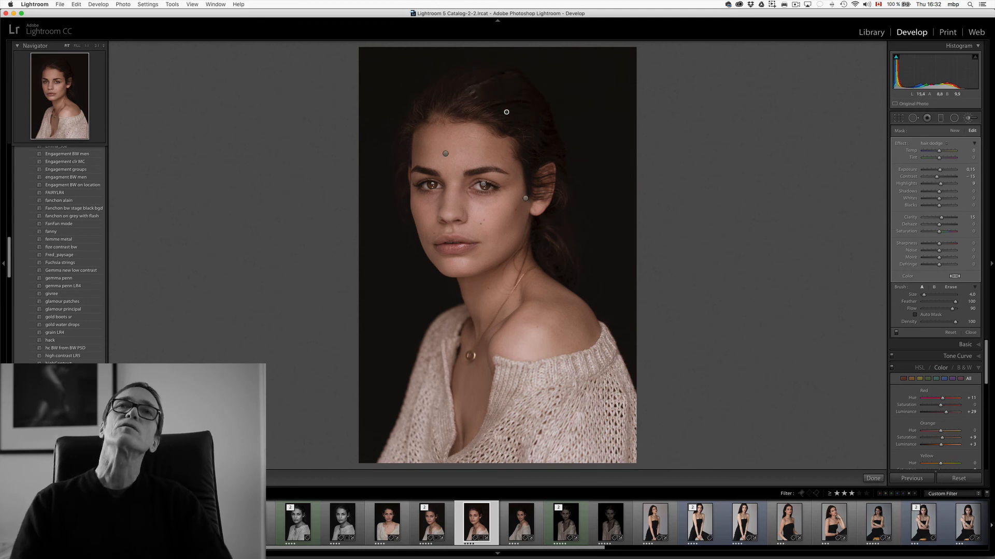
- Erase the hair dodge along the top edge of the head and the forehead hairline with a size 2.0 eraser
key(alt)
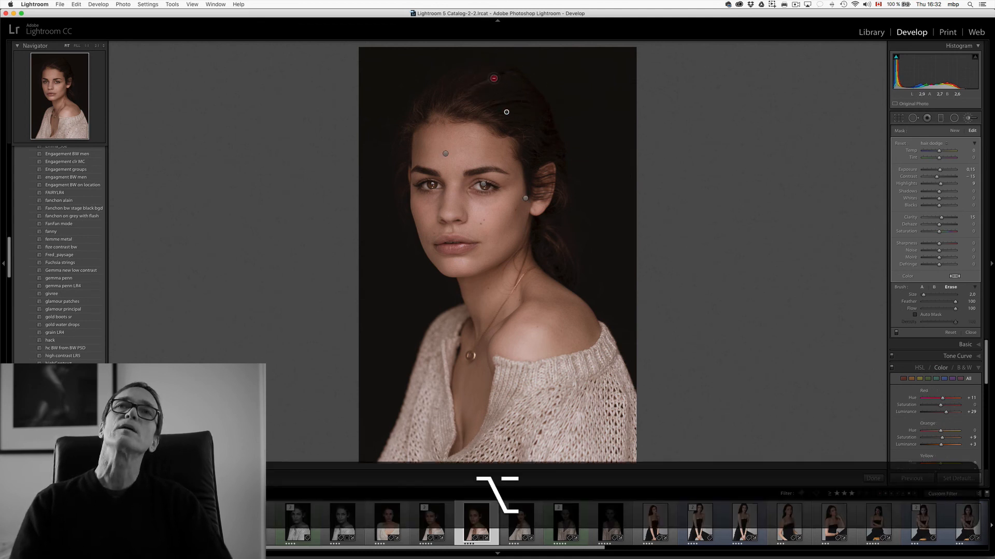
mouse_move(495, 75)
mouse_down()
mouse_move(512, 81)
mouse_move(512, 73)
mouse_up()
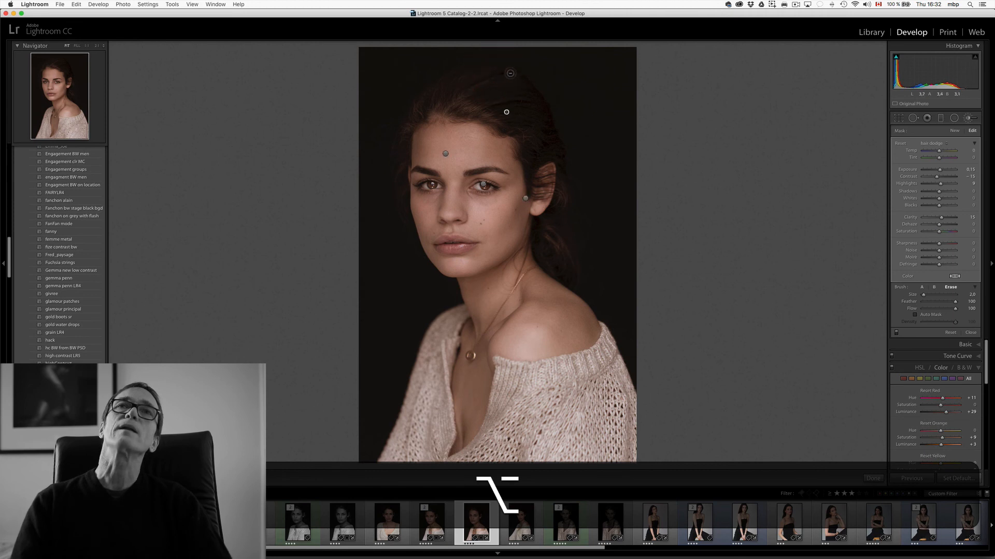
alt+click(501, 79)
alt+click(457, 100)
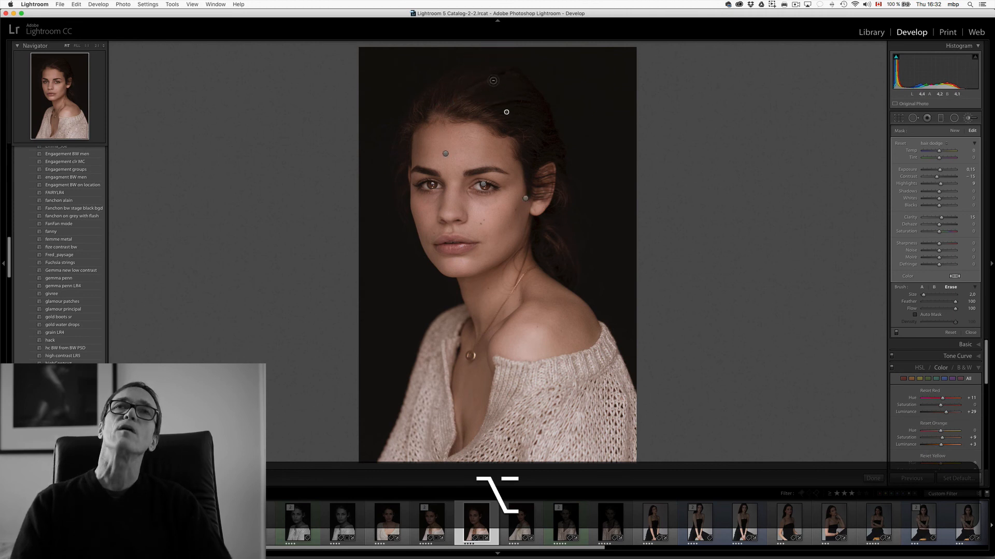
alt+click(436, 117)
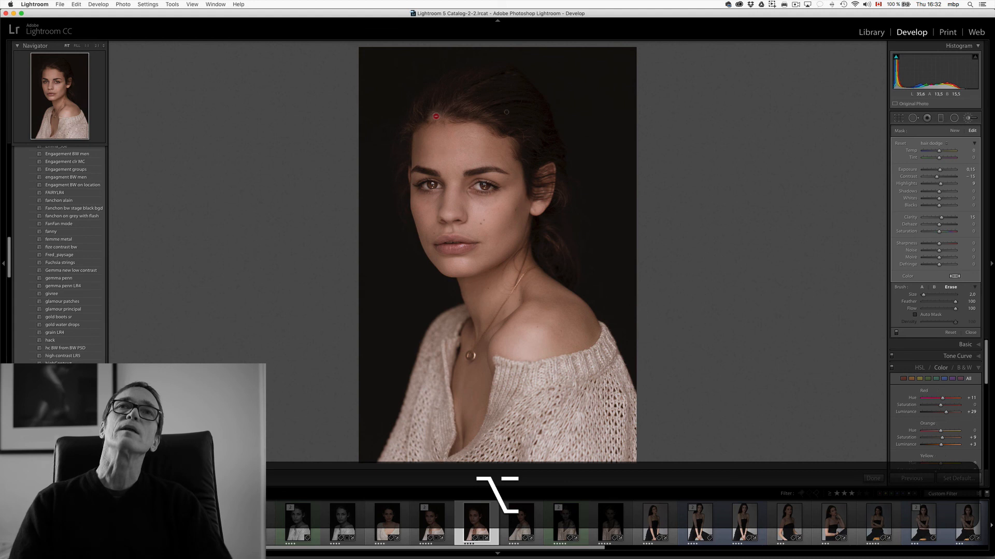
alt+click(477, 130)
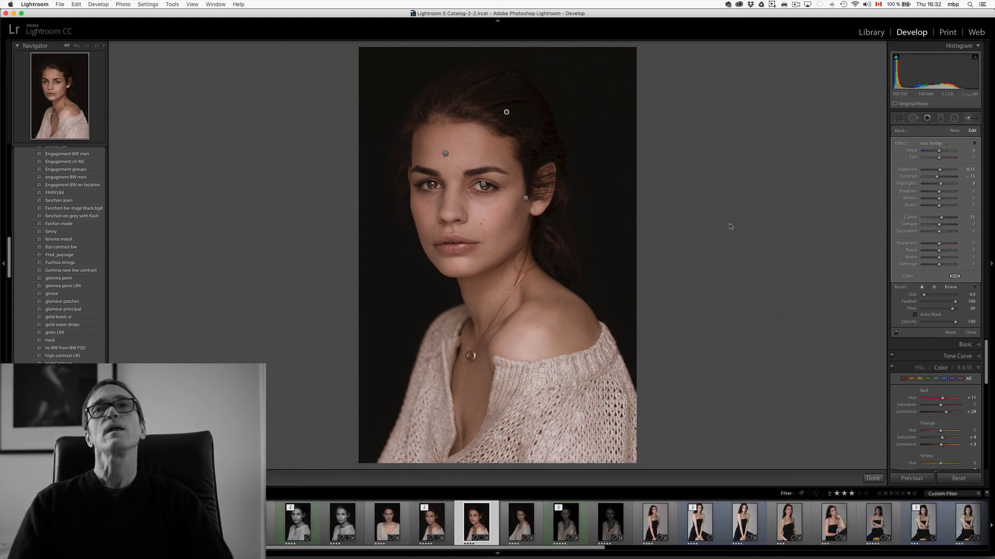
- Start a new Exposure brush adjustment at 0.20 and dodge along the edge of the upper lip
click(954, 131)
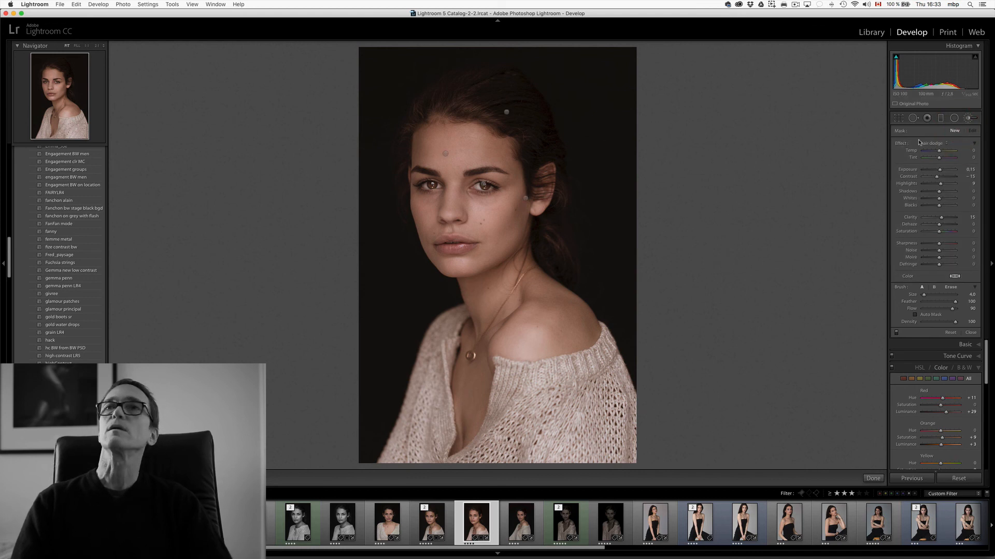
click(938, 141)
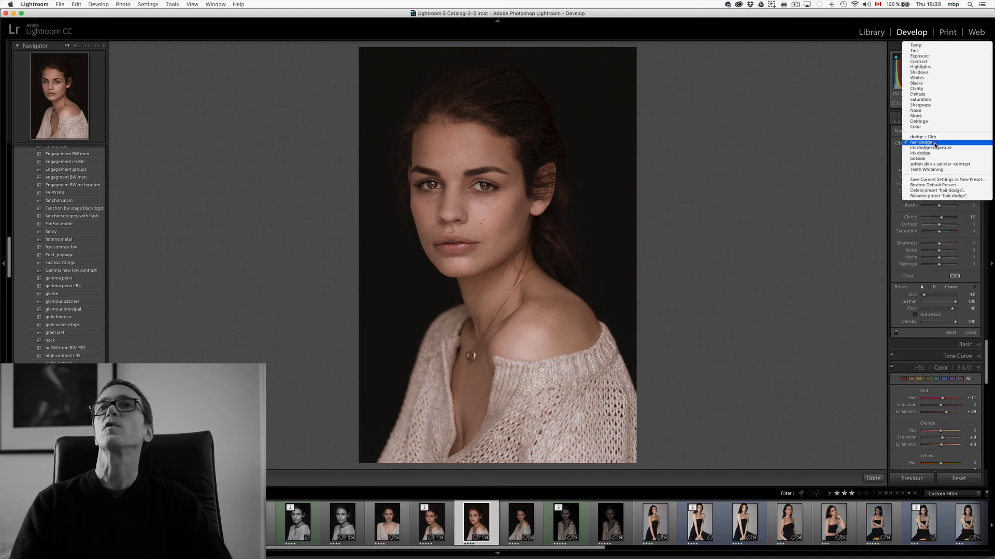
click(932, 56)
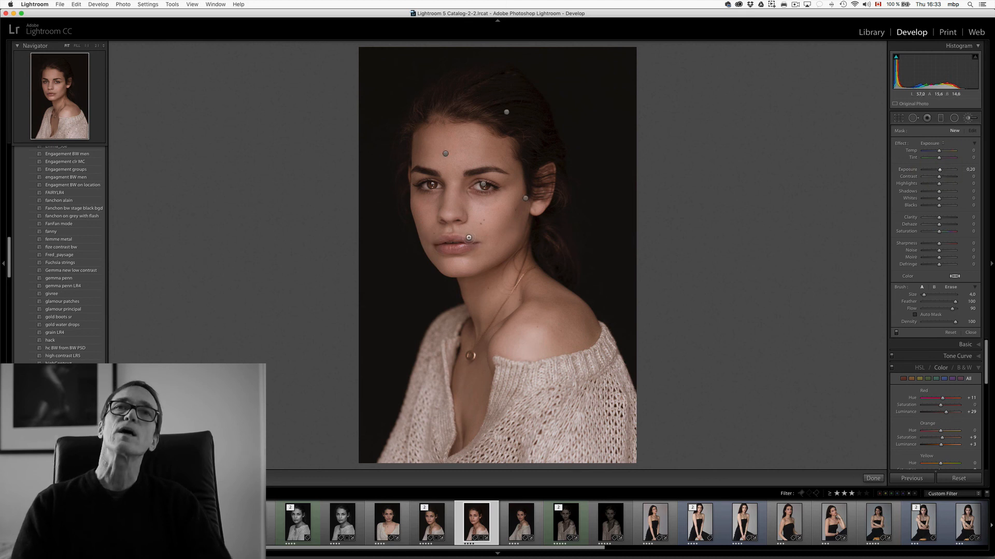
mouse_move(468, 237)
mouse_down()
mouse_move(436, 244)
mouse_move(451, 248)
mouse_move(429, 238)
mouse_move(441, 243)
mouse_up()
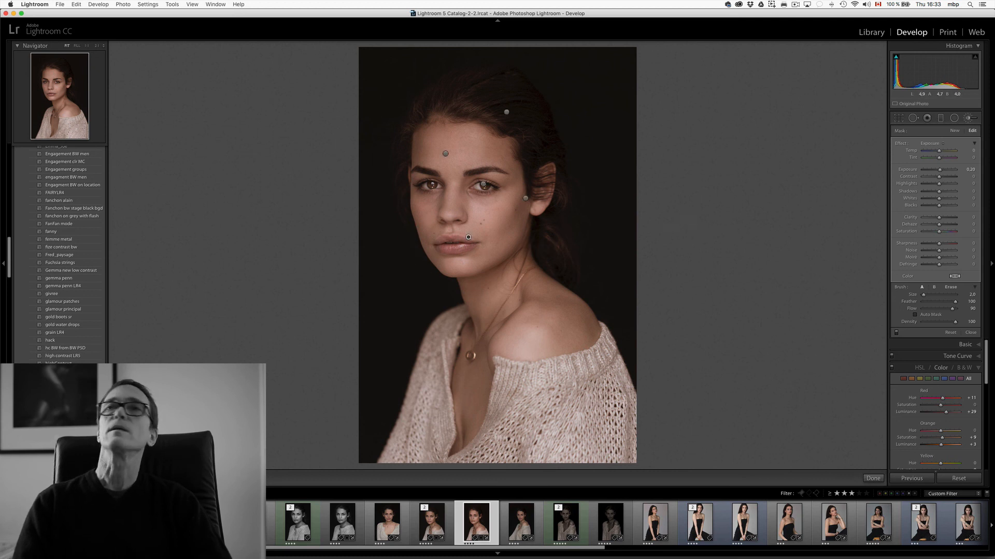
- Start a new brush adjustment at exposure -0.10, size 2.0, and burn the lips and the outlines of both eyes
click(955, 131)
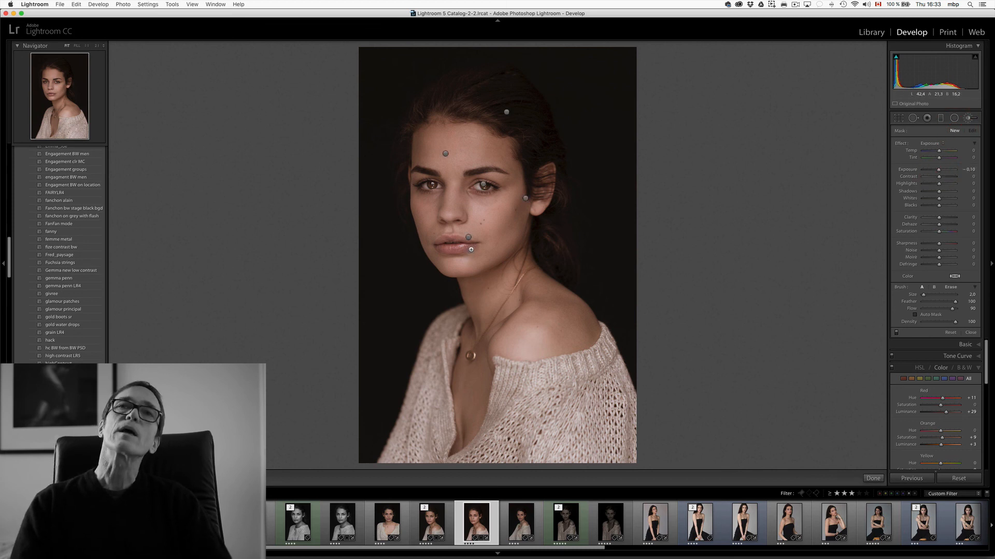
drag(469, 252, 433, 248)
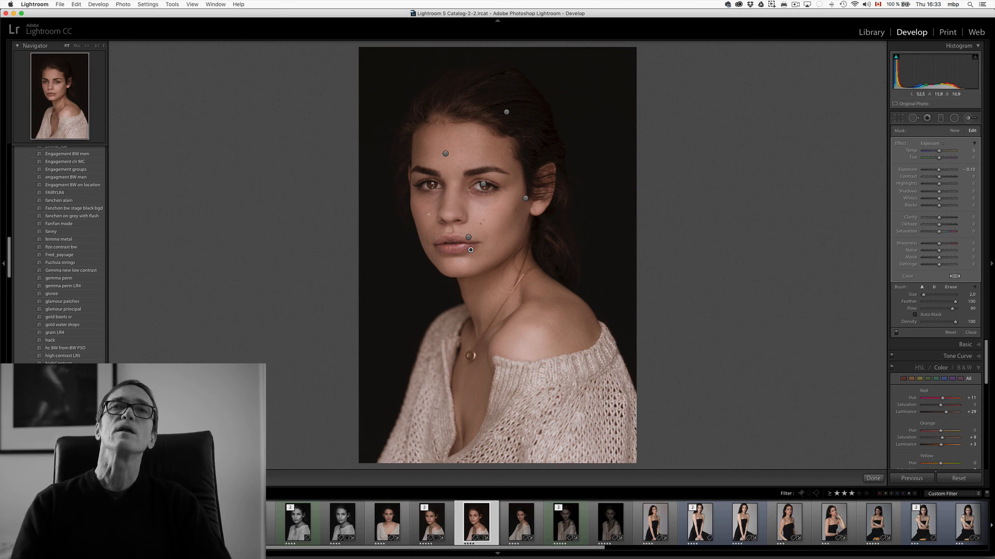
drag(459, 242, 439, 246)
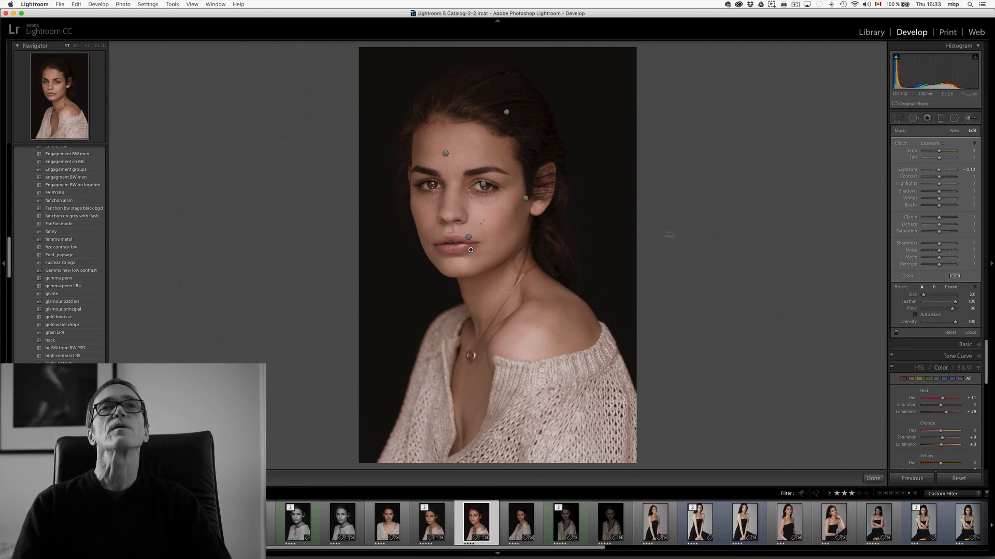
drag(471, 183, 507, 182)
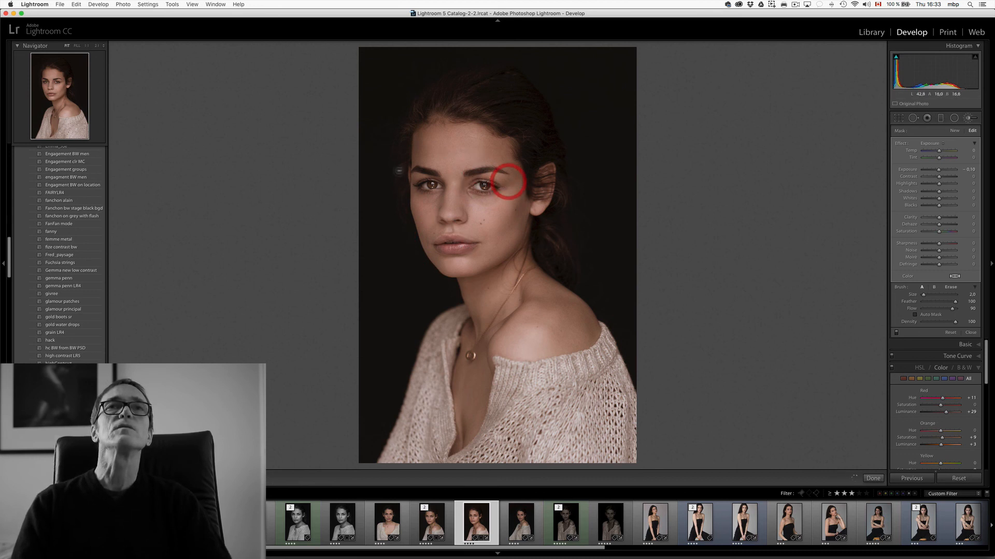
drag(435, 180, 416, 191)
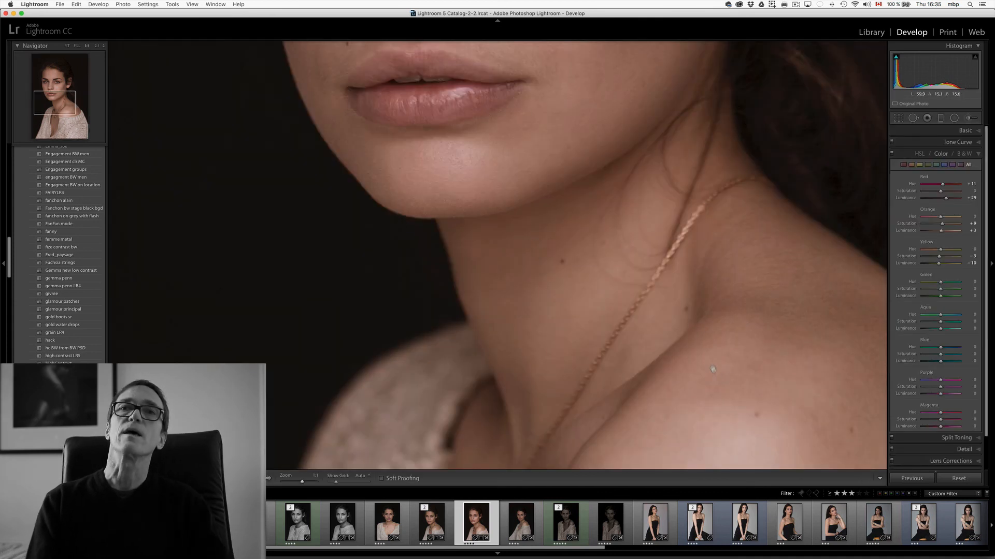
- Inspect the neck and shoulder skin at 1:1 and return to the full view of the portrait
drag(656, 308, 677, 353)
click(596, 231)
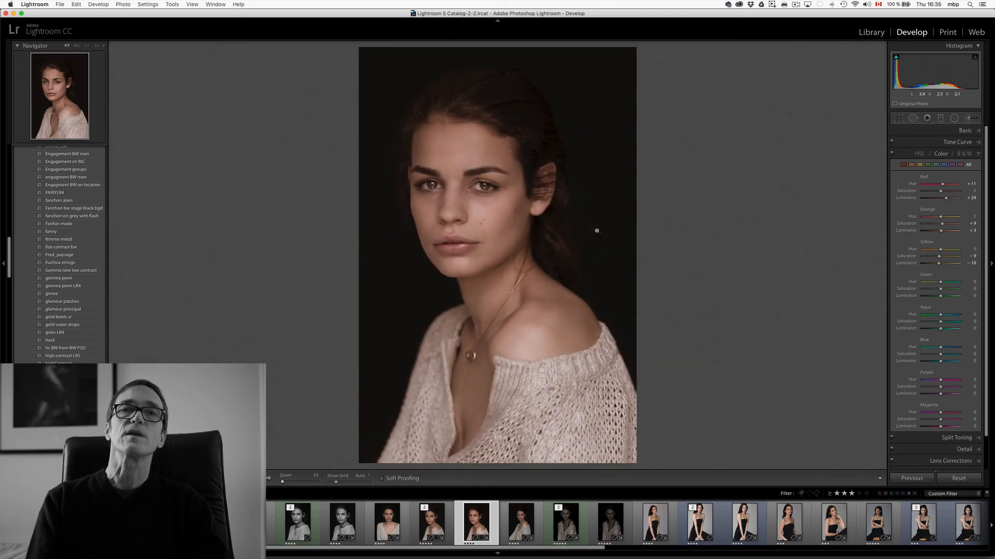